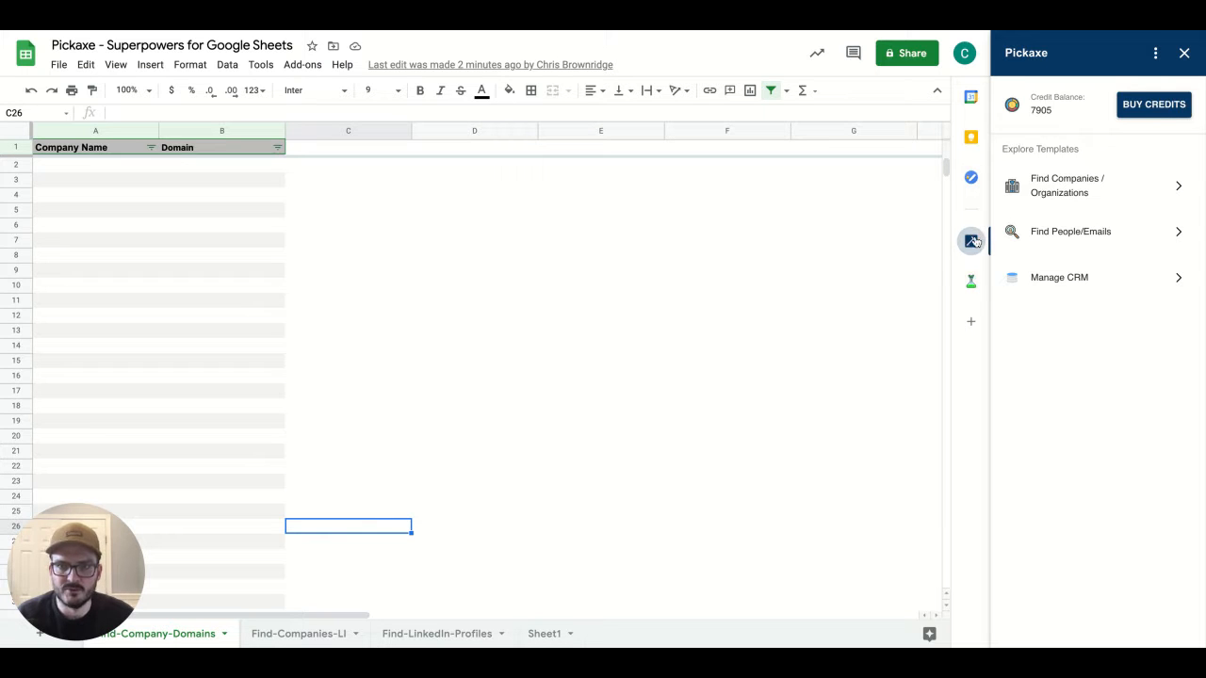
- Open the Find Companies from LinkedIn template in the Pickaxe add-on
left_click(973, 241)
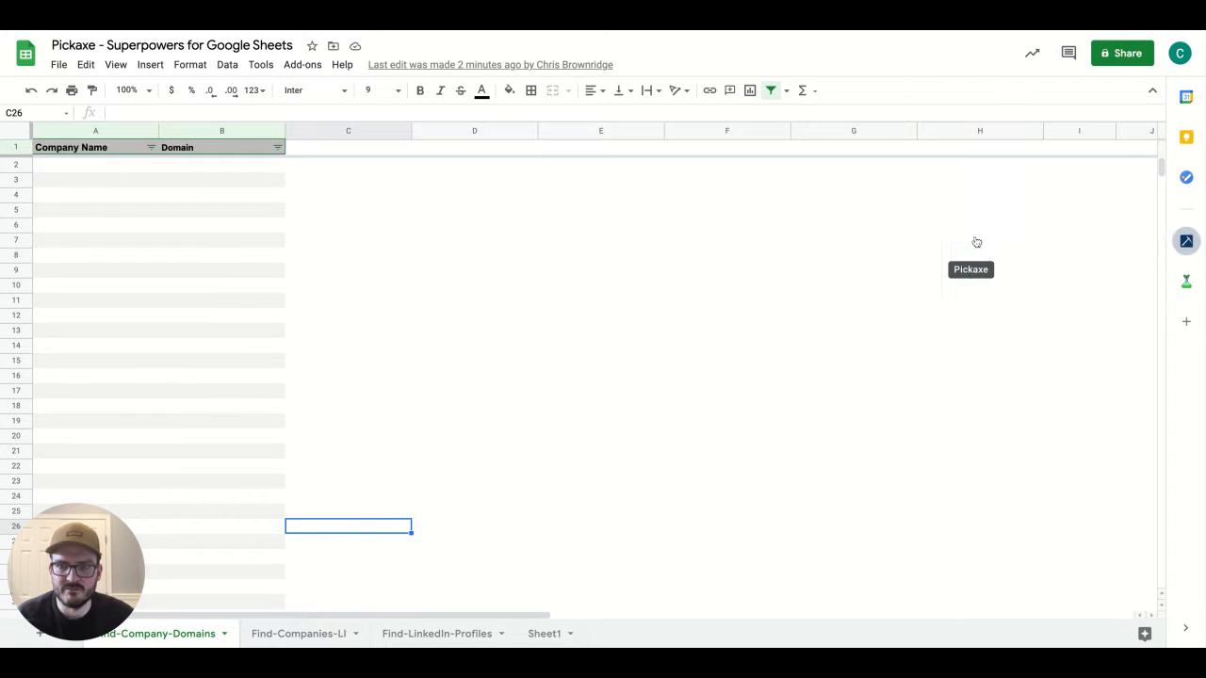
left_click(1187, 242)
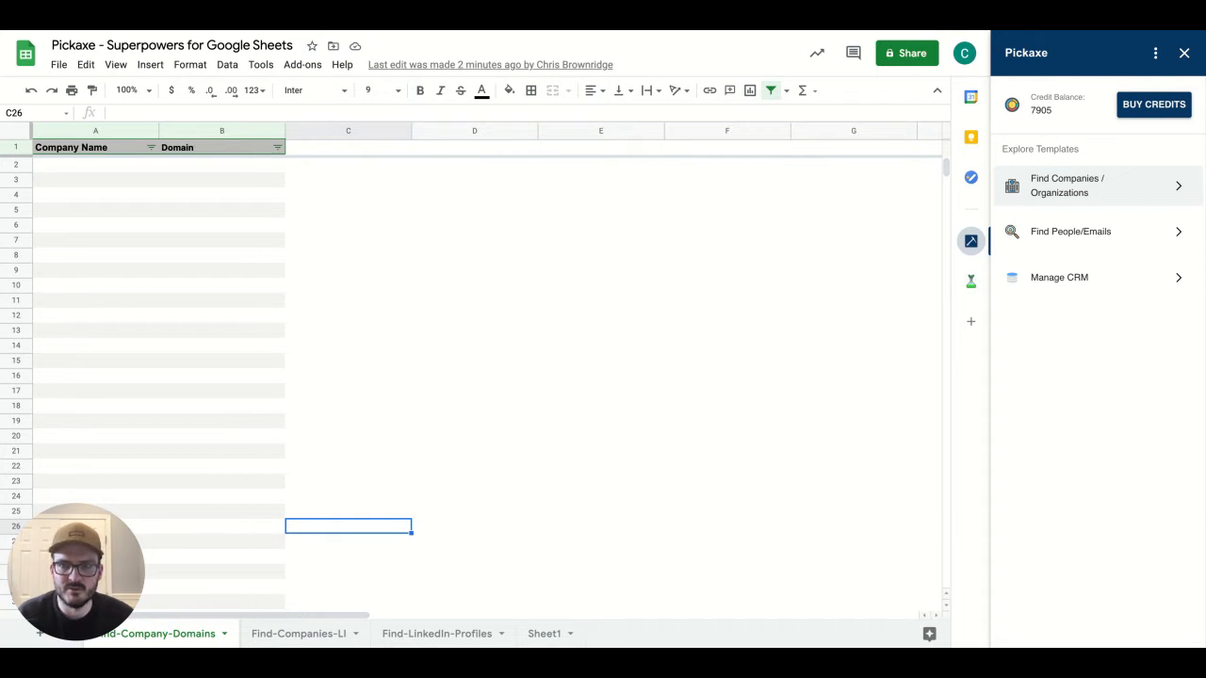
left_click(1097, 186)
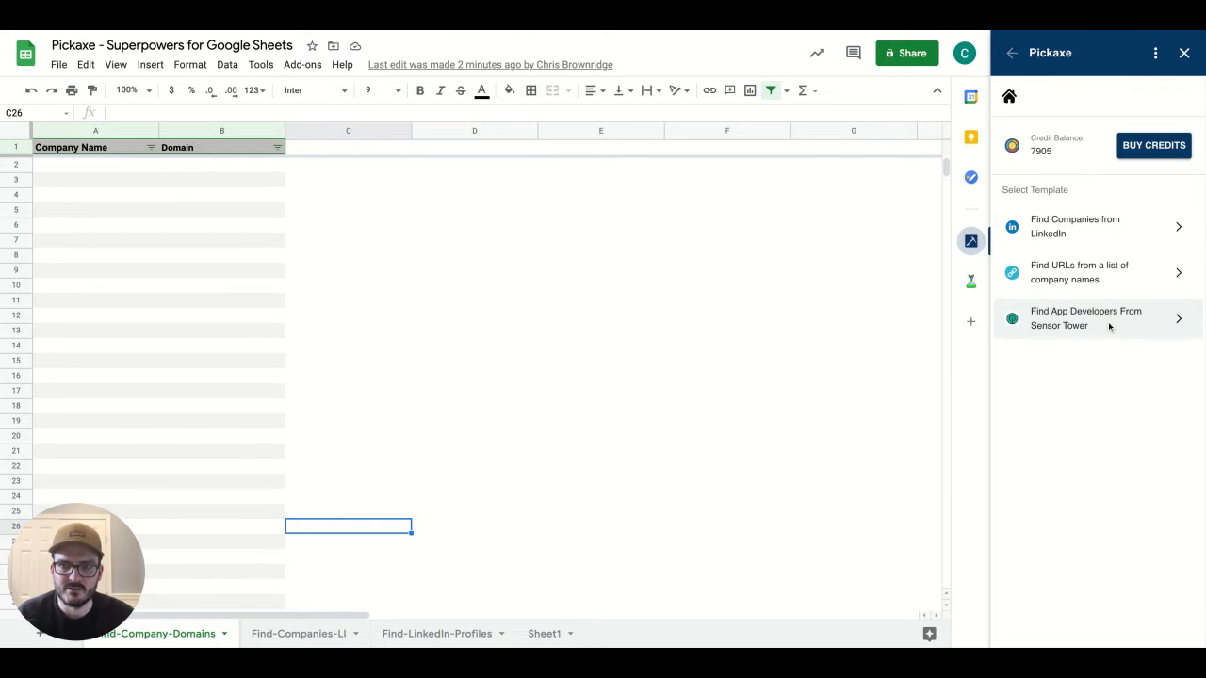
left_click(1080, 234)
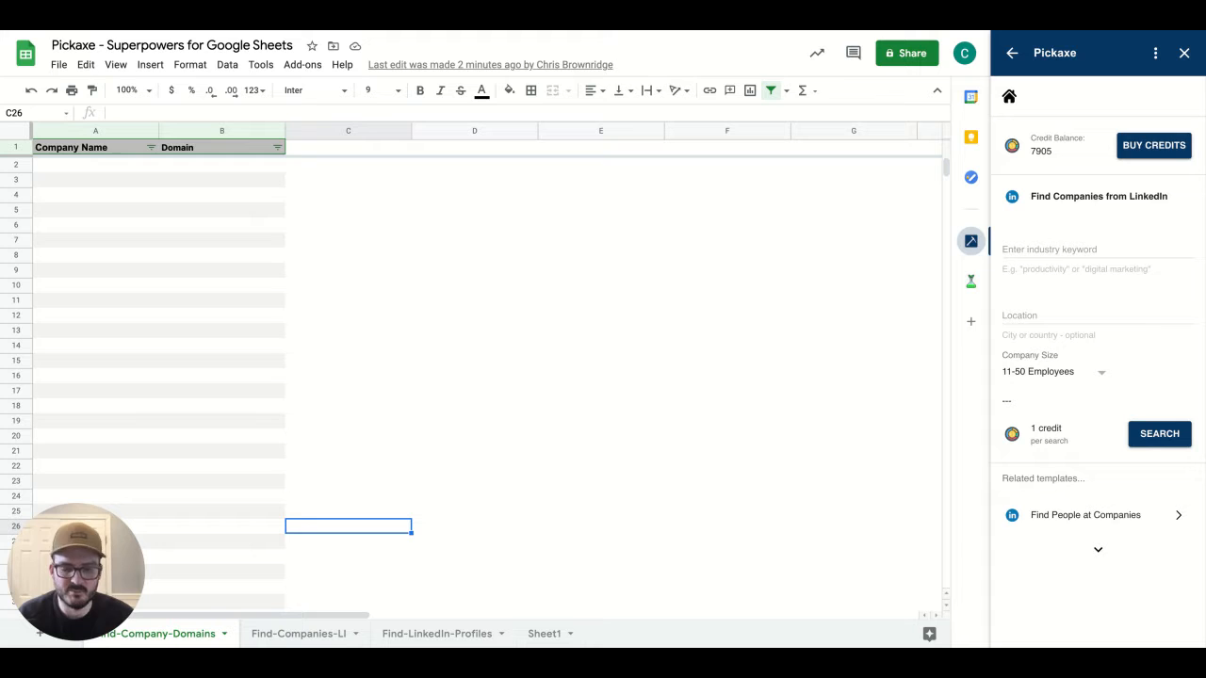
- Search LinkedIn for companies with industry keyword "software", location Seattle and size 201-500 Employees, and dismiss the completion notice
left_click(1068, 245)
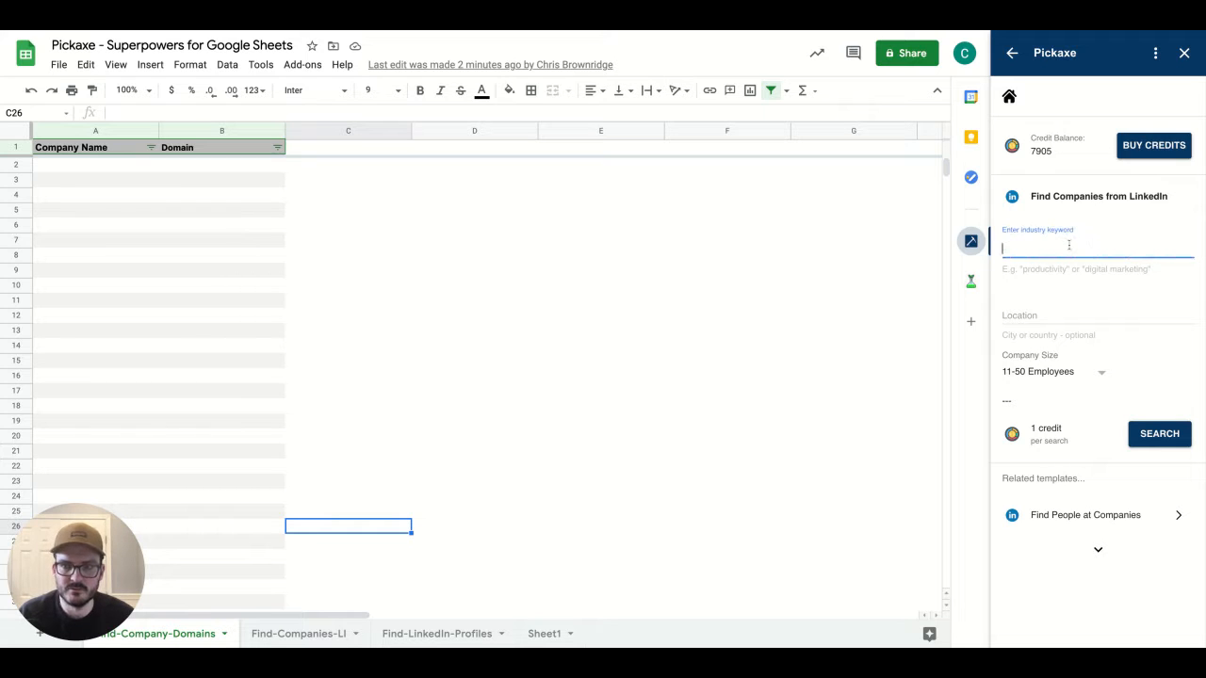
type("soft")
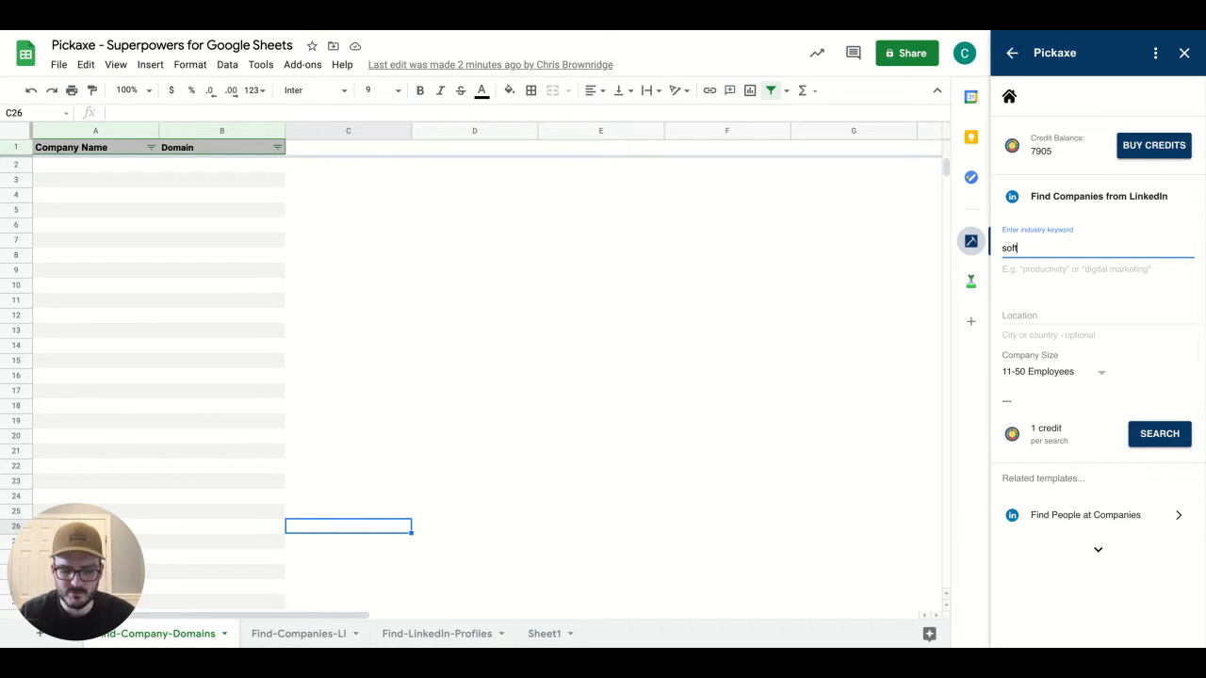
type("ware")
key("Tab")
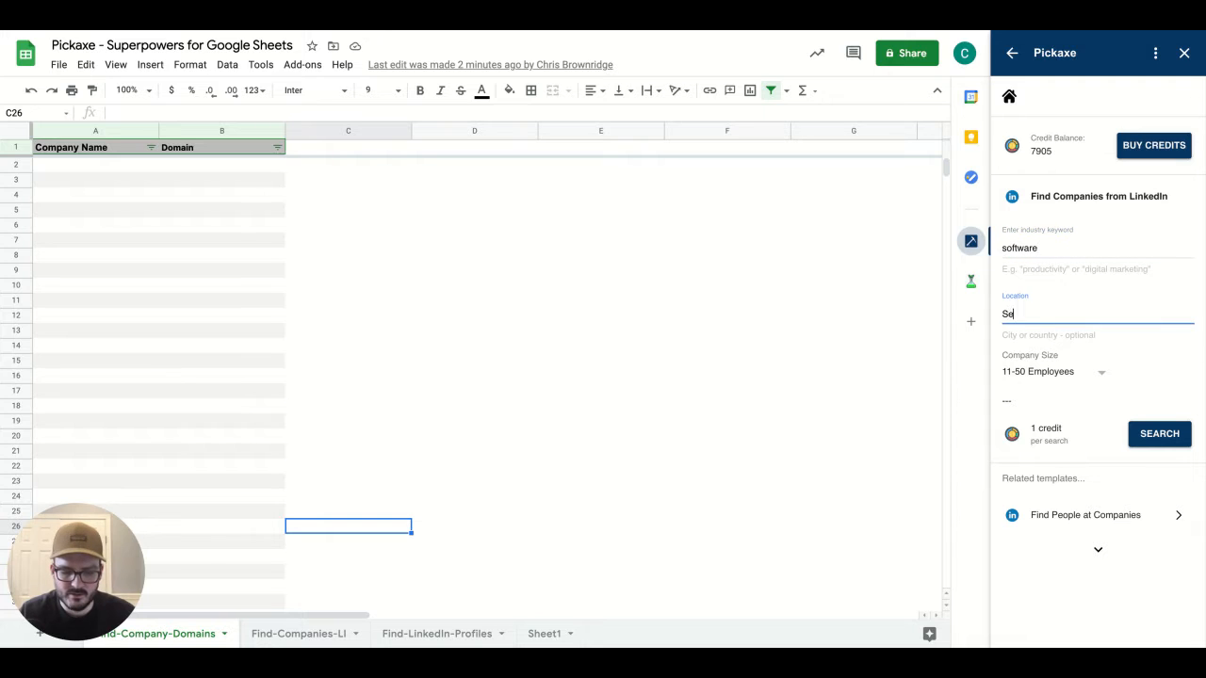
left_click(1094, 374)
left_click(1050, 418)
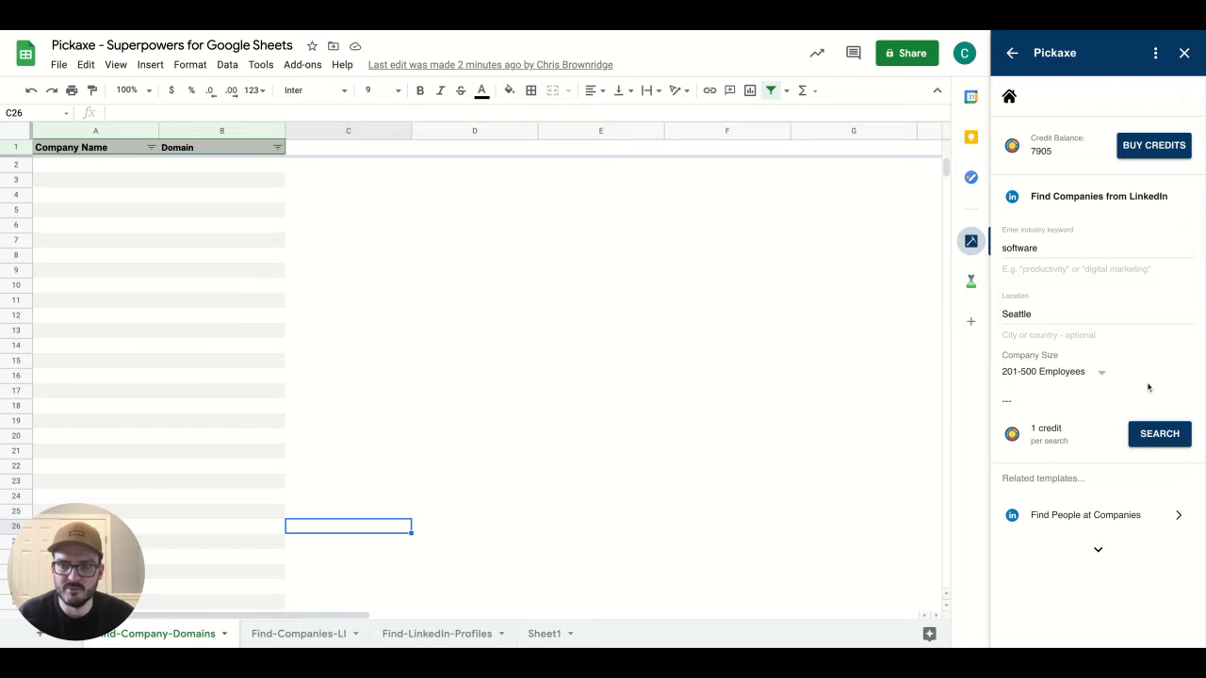
left_click(1159, 435)
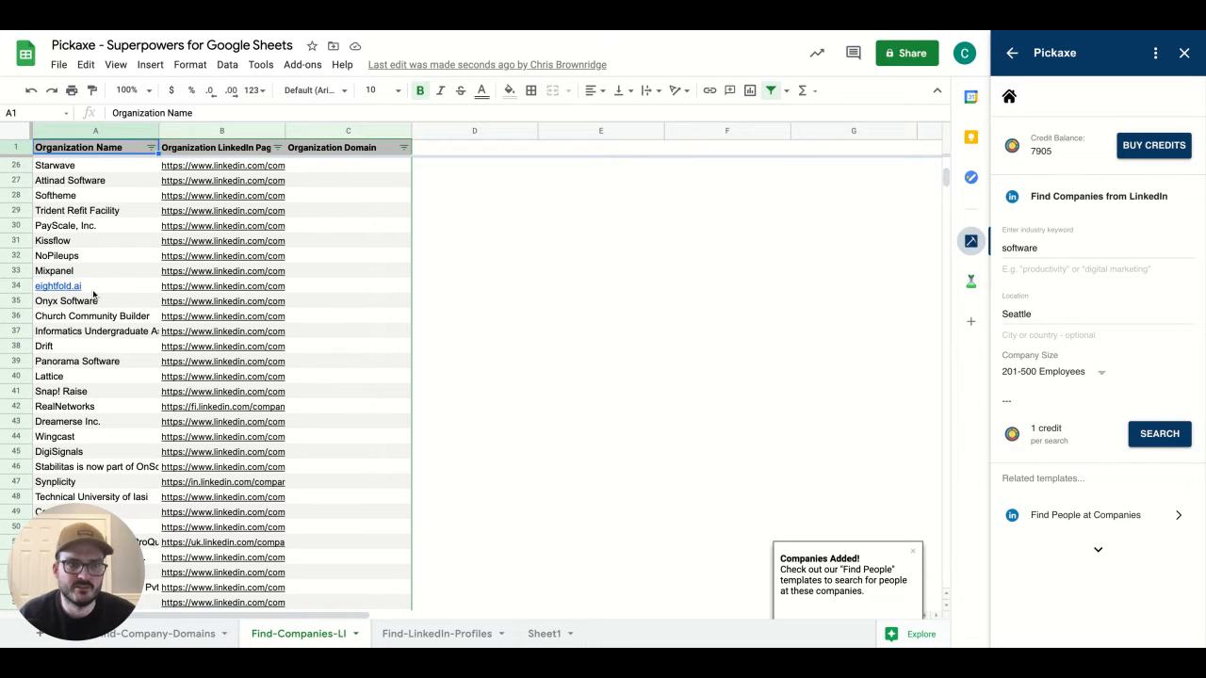
scroll(93, 295, "down", 3)
scroll(93, 295, "up", 10)
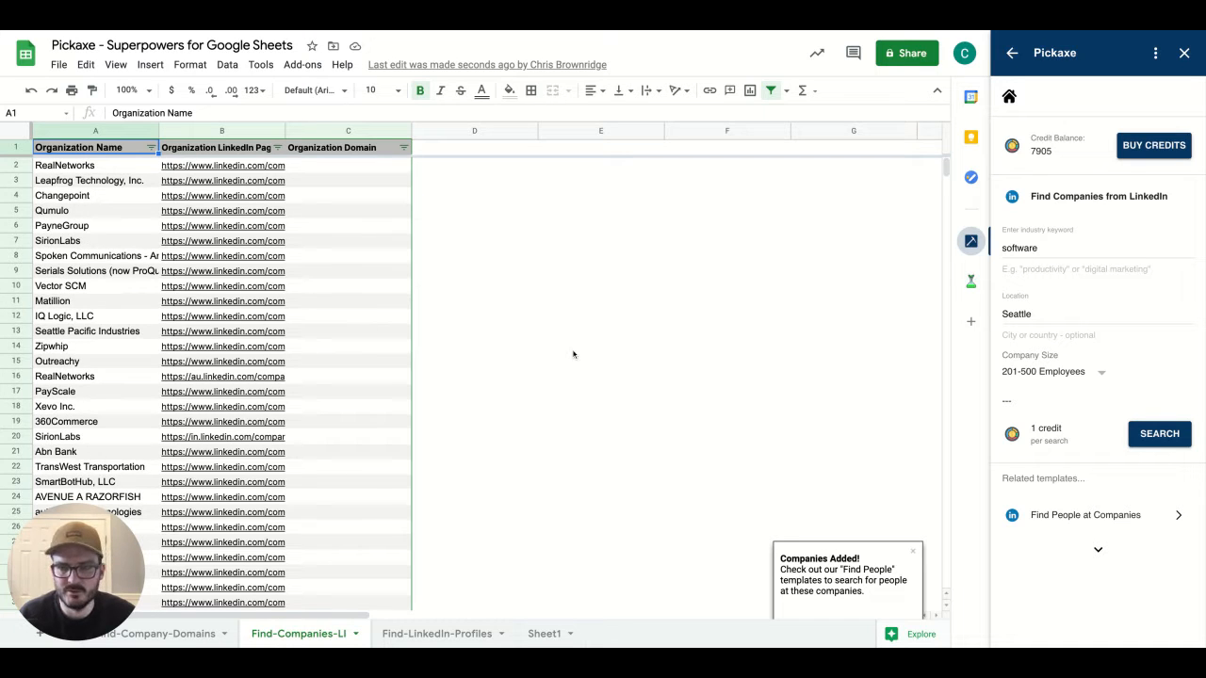
left_click(913, 553)
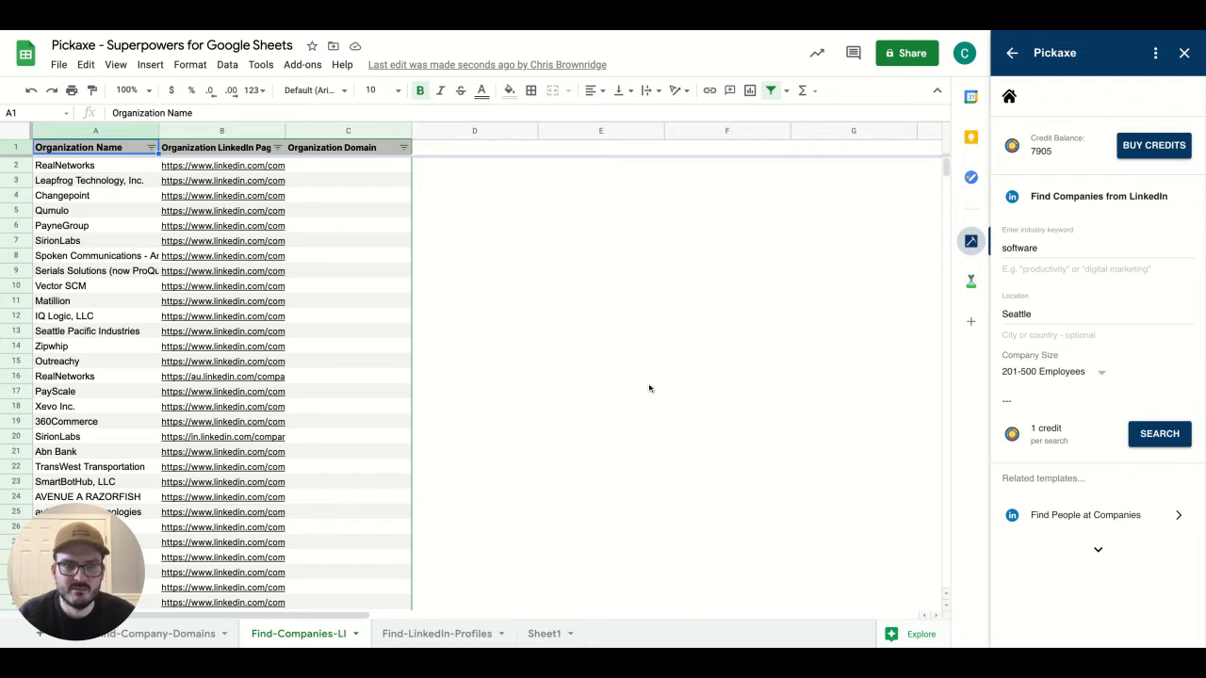
- Open the related Find People at Companies template and set the job title to "sales" and the city to "seattle"
left_click(1089, 522)
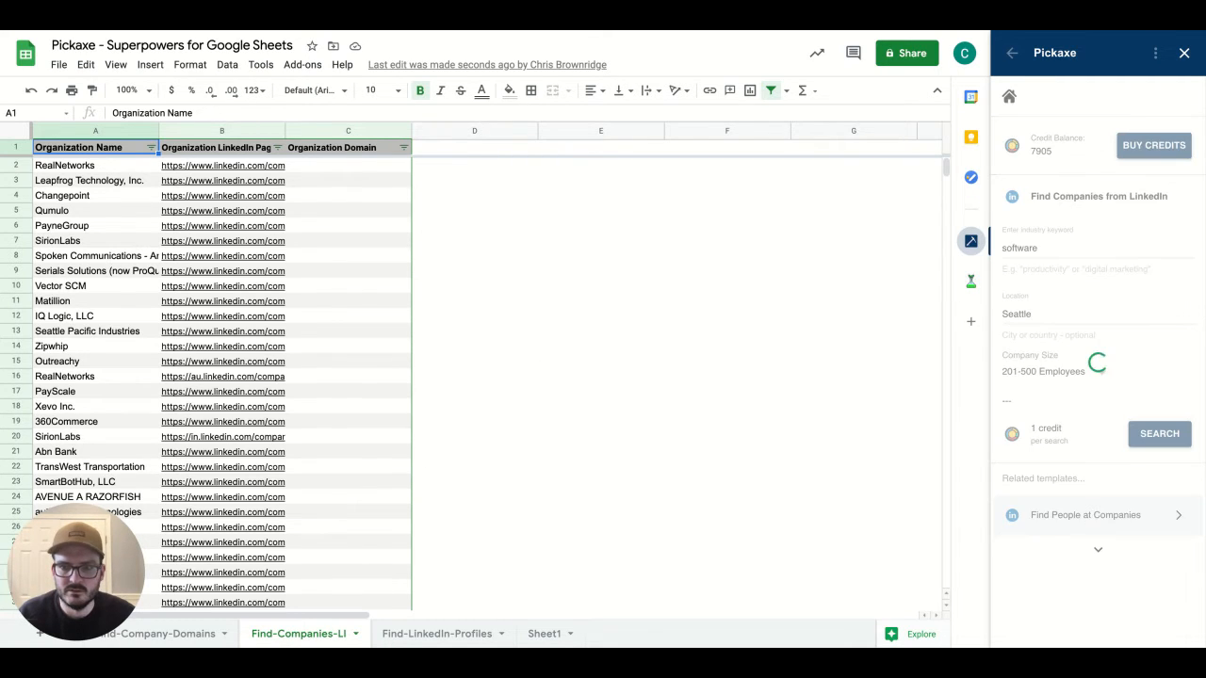
left_click(1062, 261)
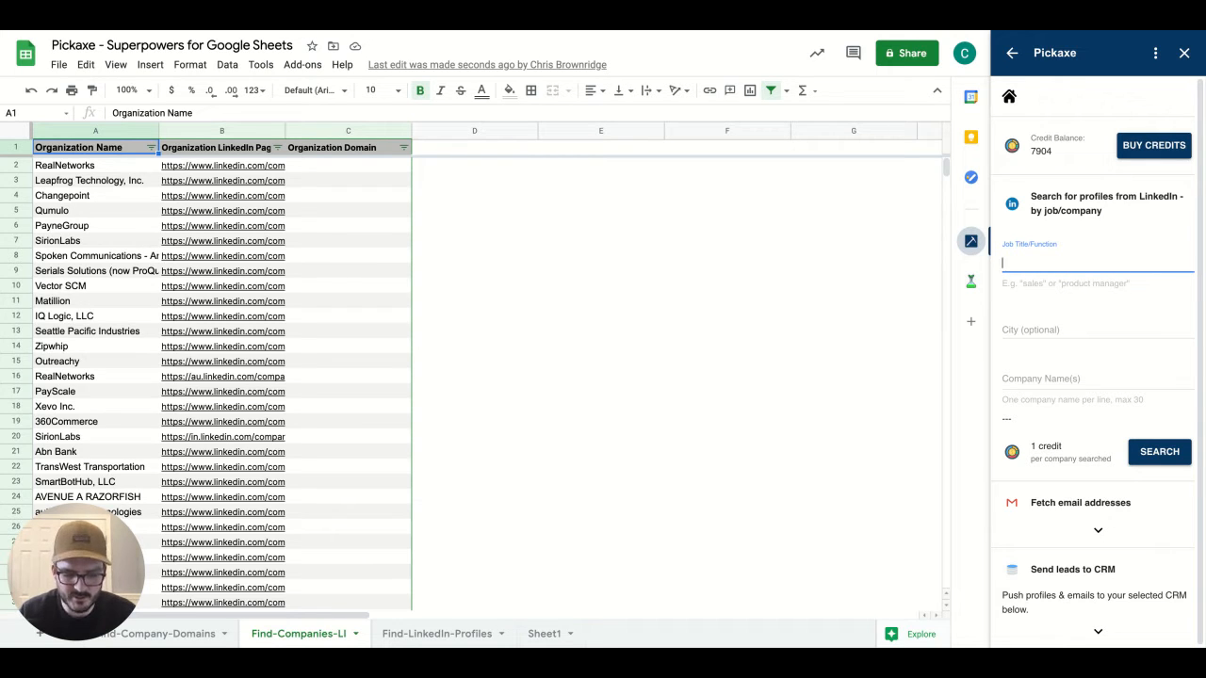
type("sales")
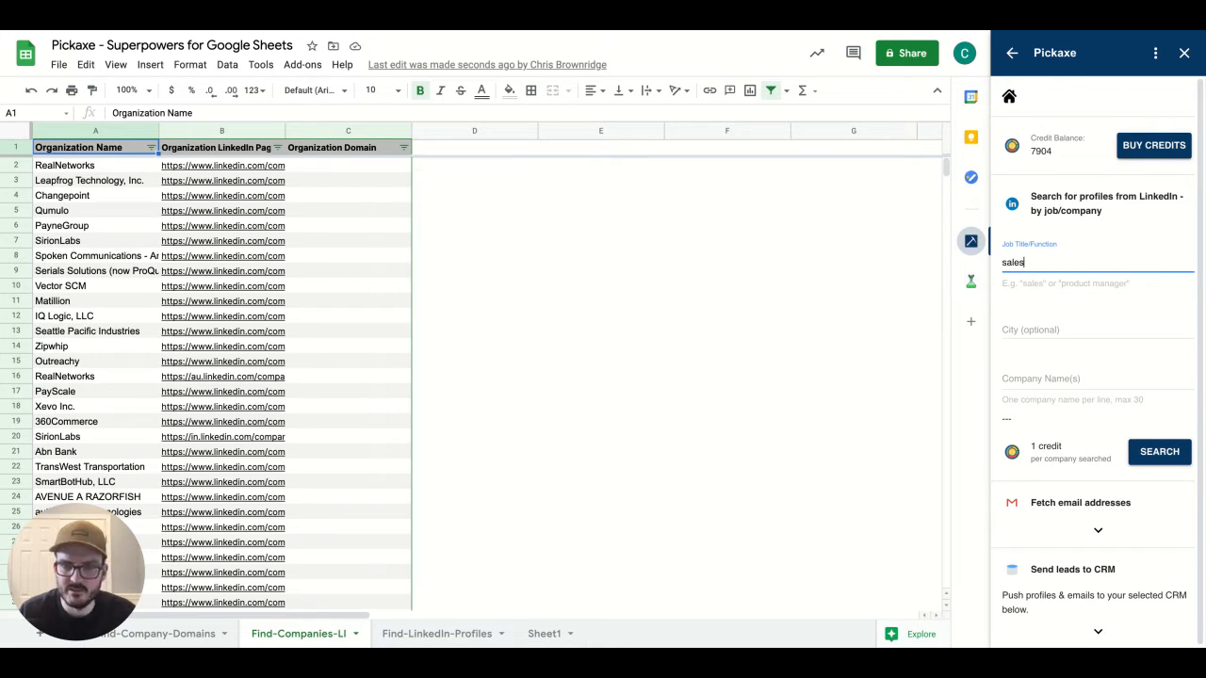
key("Tab")
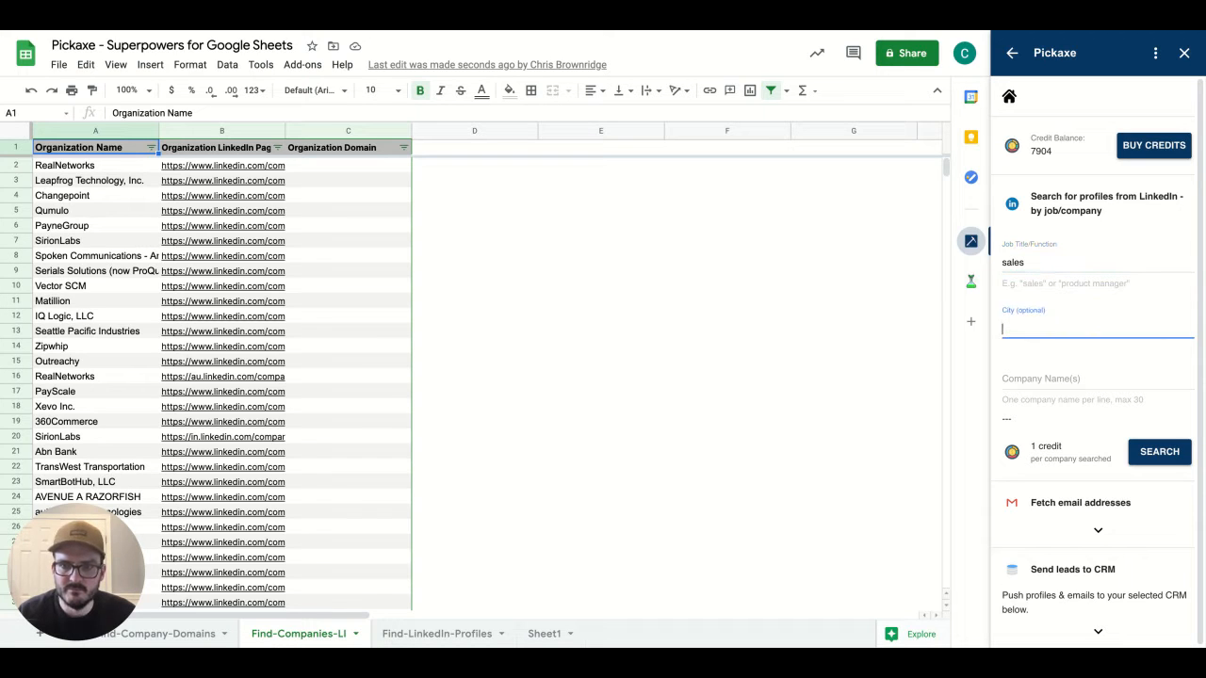
type("seattle")
key("Tab")
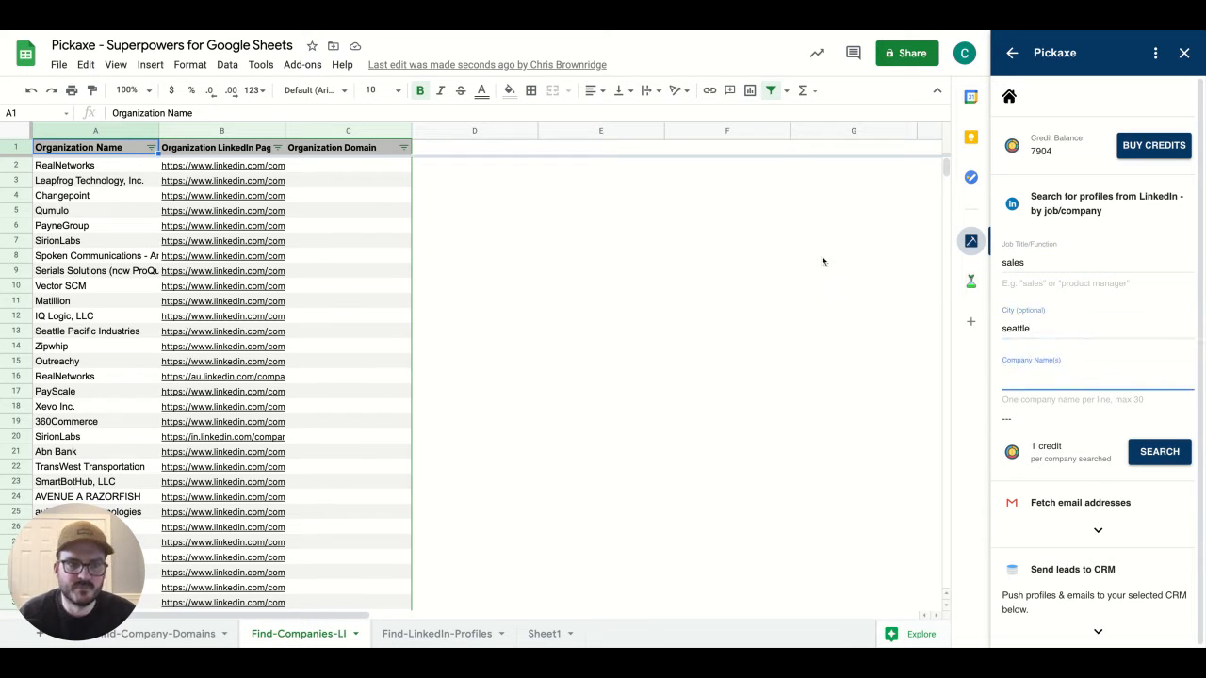
- Enter RealNetworks, Qumulo and Payscale as company names, one per line, and run the LinkedIn profile search
left_click(75, 166)
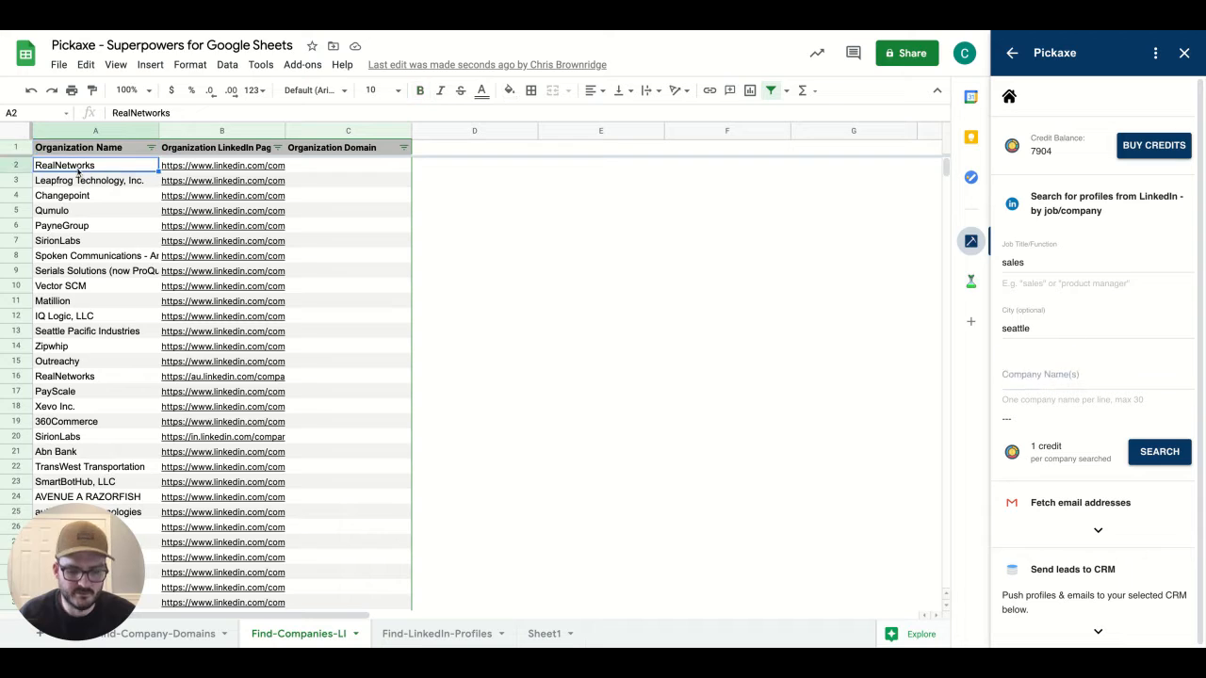
double_click(74, 164)
key("ctrl+c")
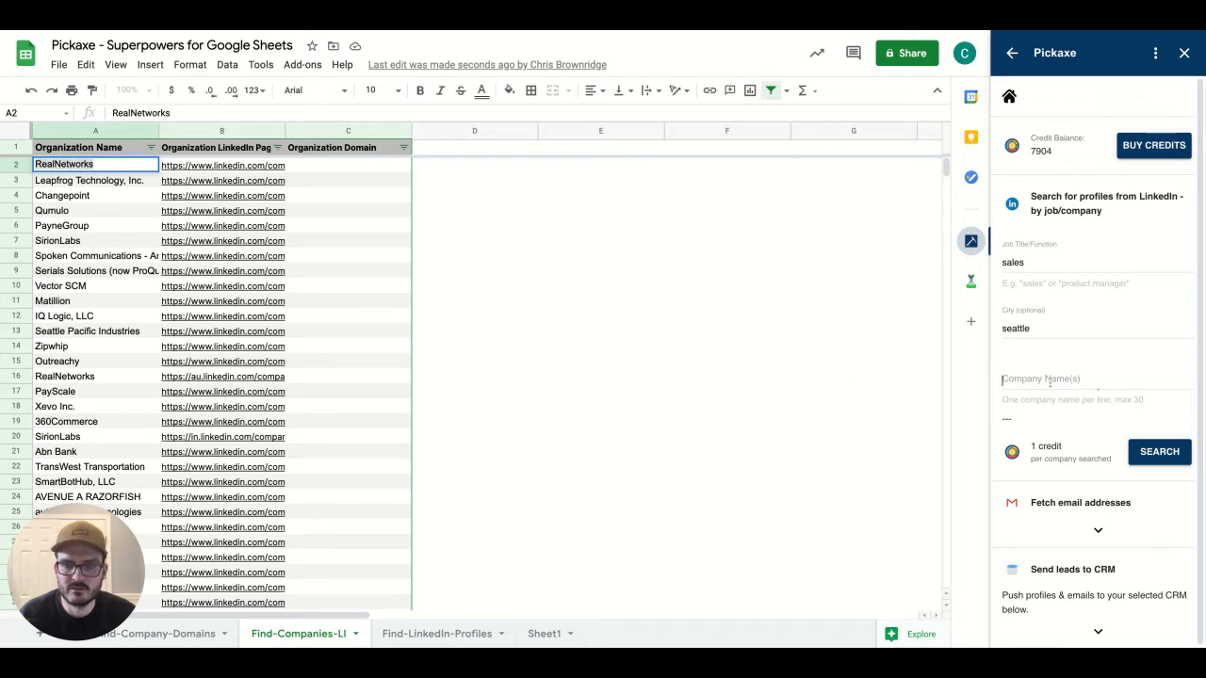
left_click(1049, 383)
key("ctrl+v")
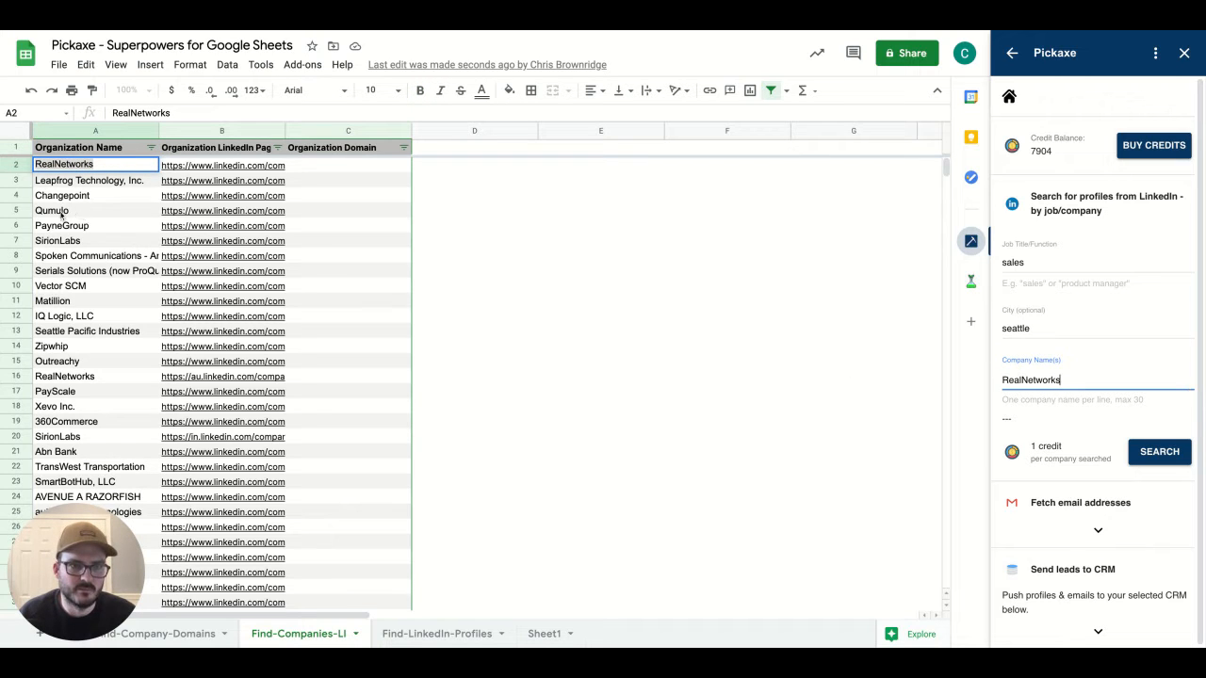
double_click(60, 211)
key("ctrl+c")
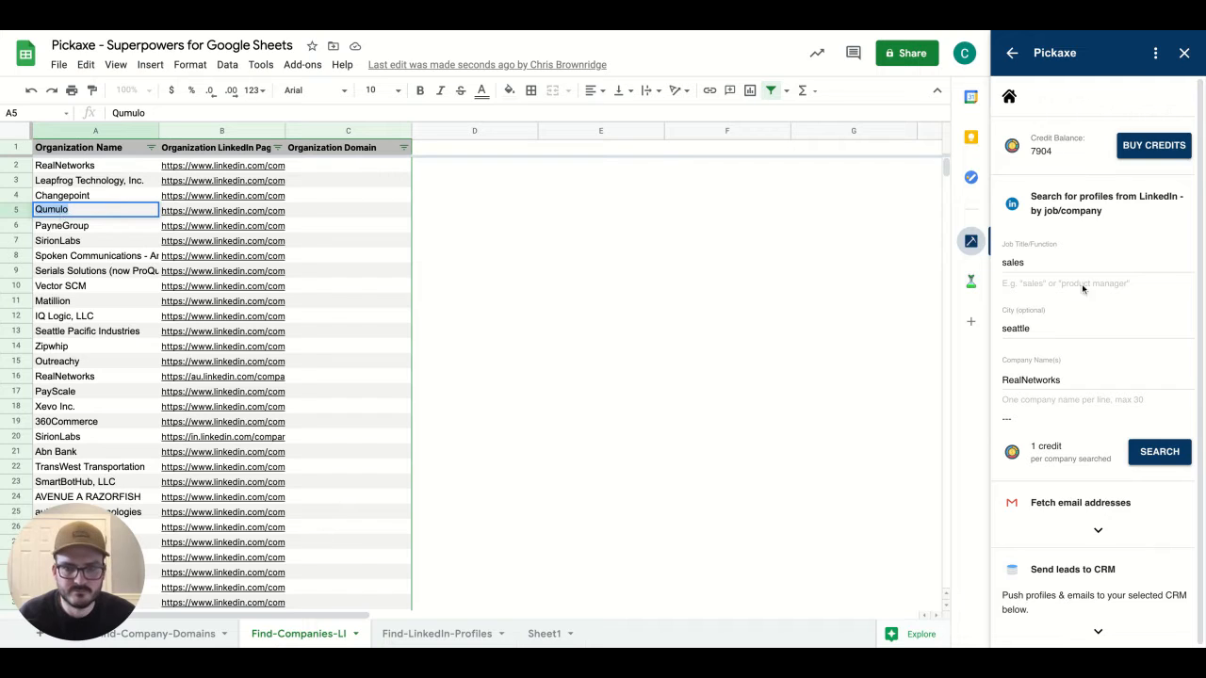
left_click(1084, 377)
key("Return")
key("ctrl+v")
key("Return")
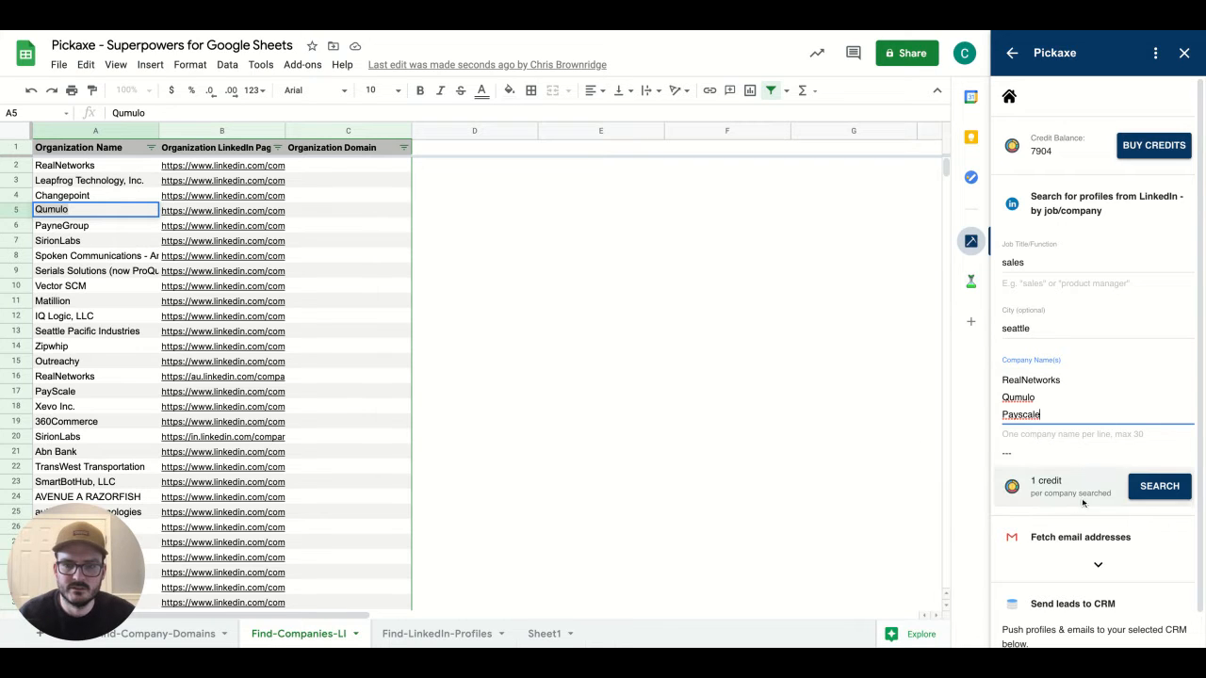
left_click(1150, 487)
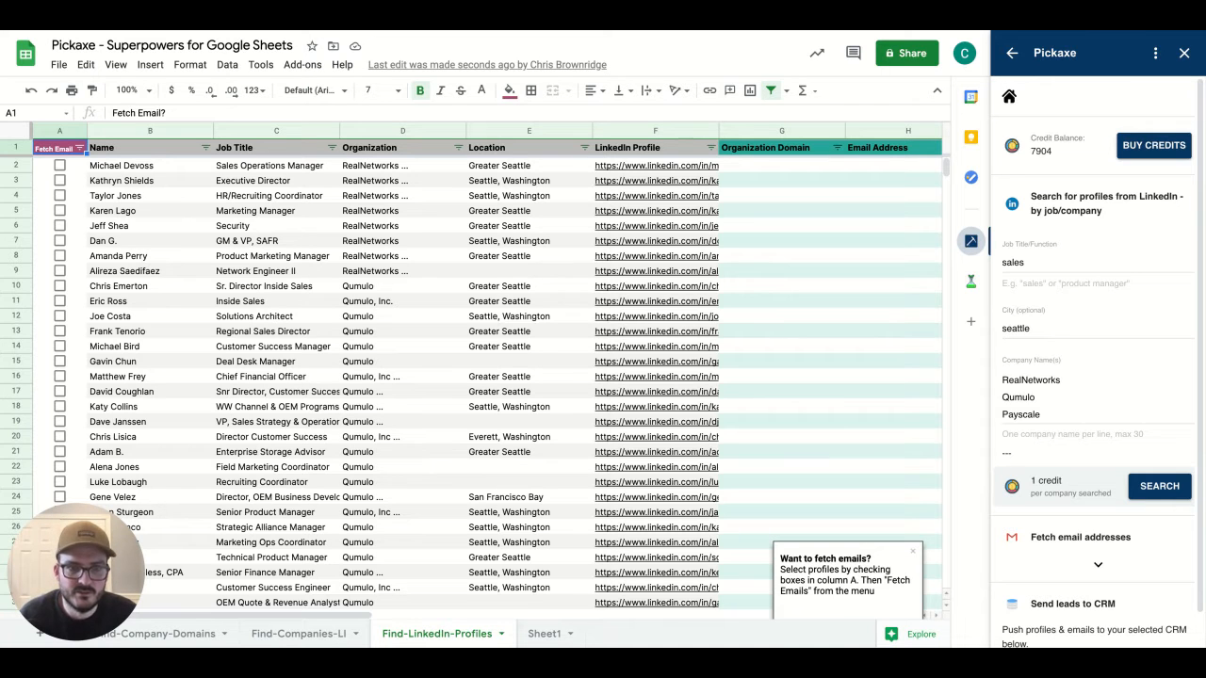
- Mark the three Qumulo sales leadership profiles in rows 10, 13 and 19 for email fetching
left_click(317, 410)
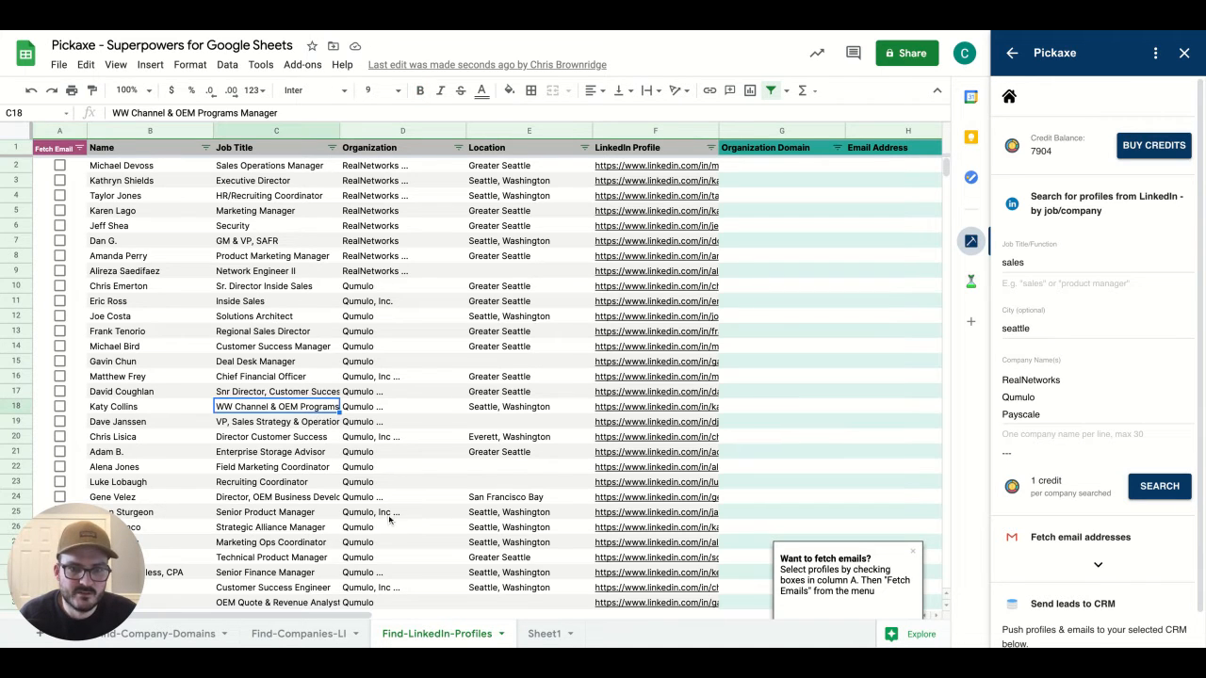
scroll(389, 518, "down", 13)
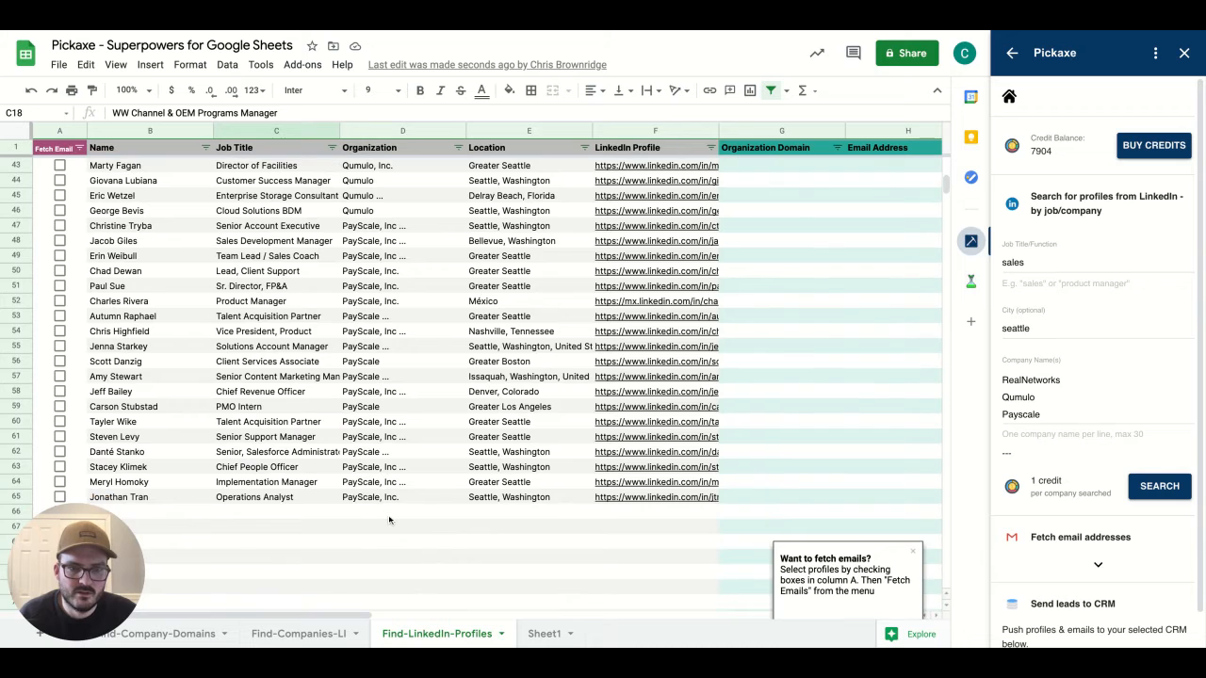
scroll(389, 518, "up", 14)
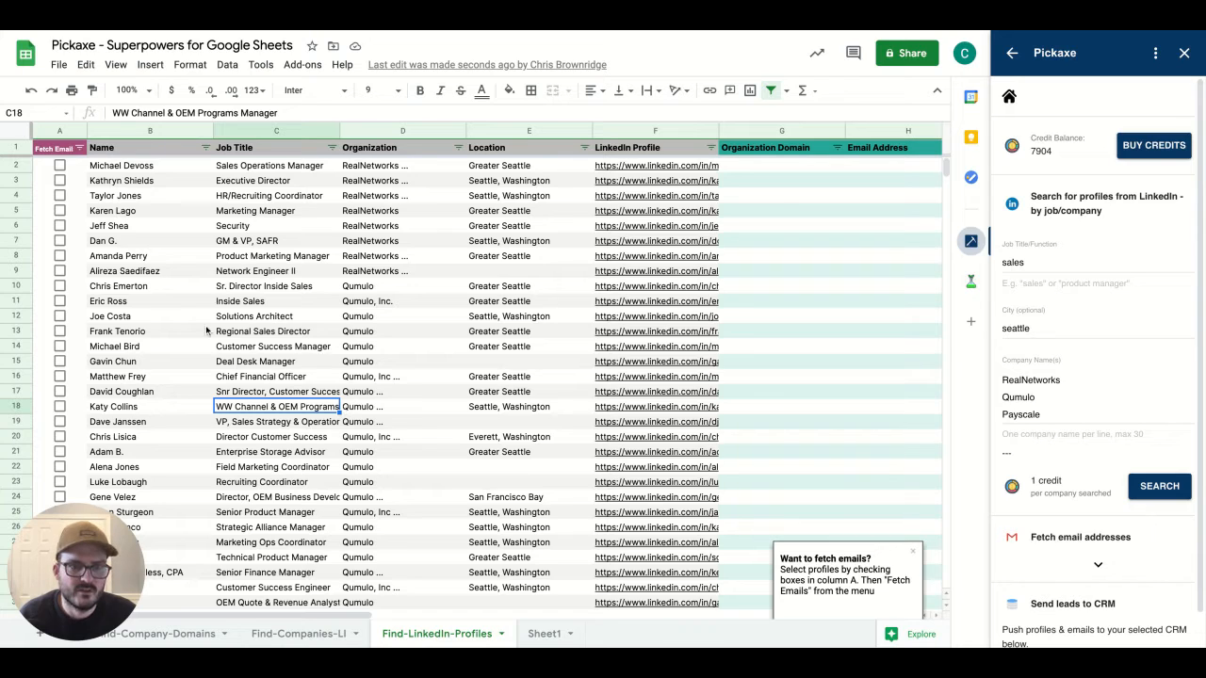
left_click(60, 287)
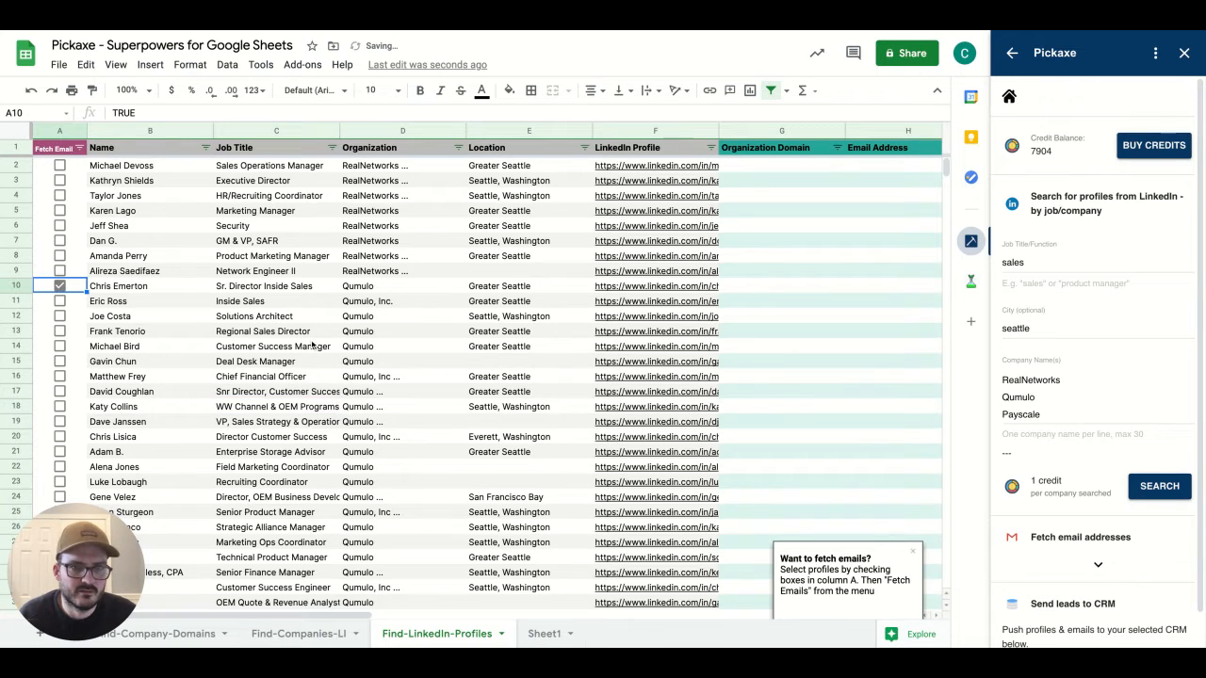
left_click(60, 332)
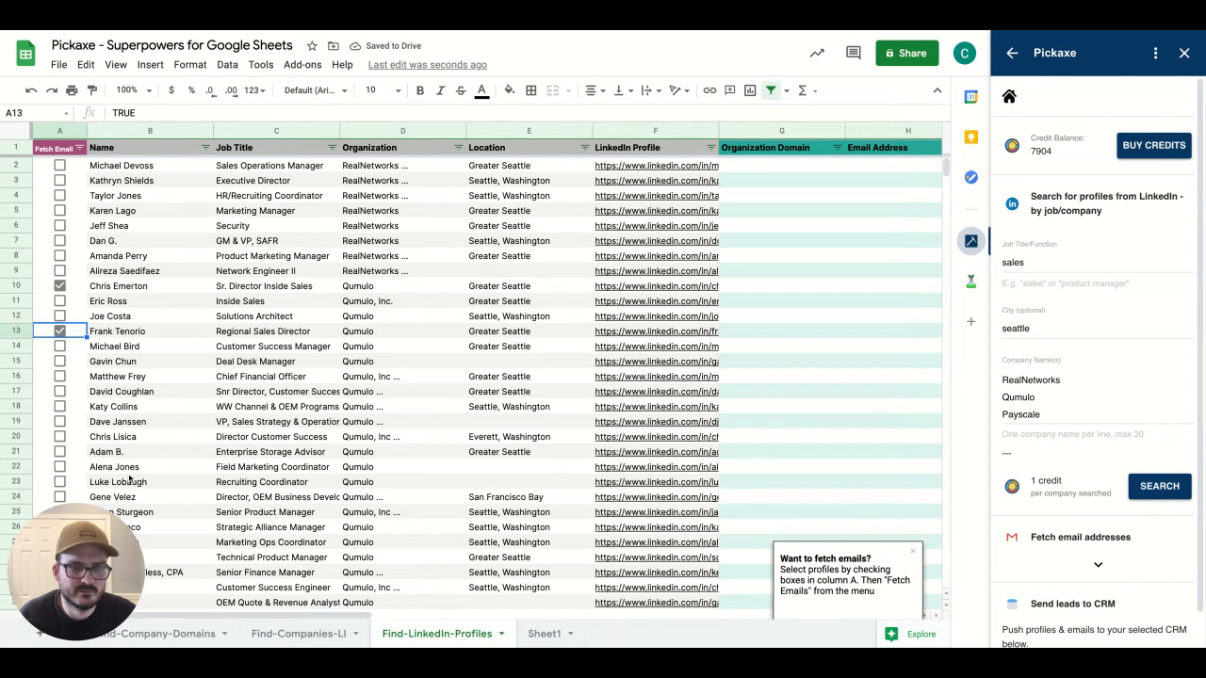
left_click(61, 423)
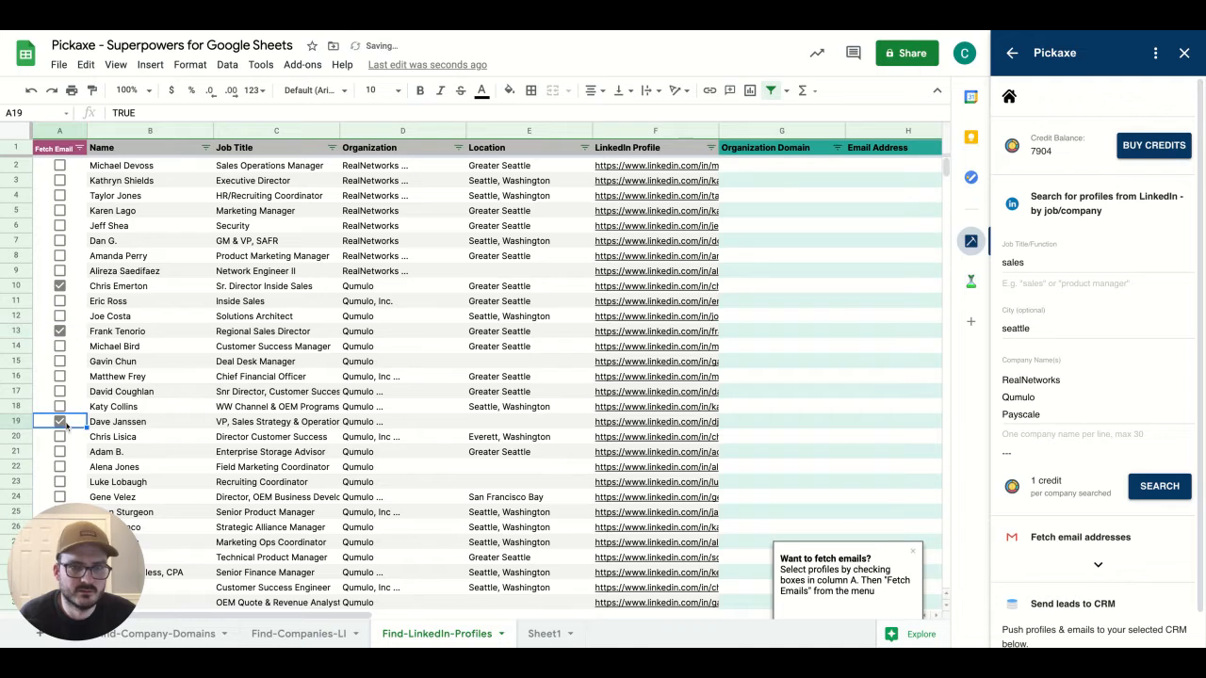
- Fetch the email addresses for the marked profiles and review their domain, email and bounce risk columns
left_click(1099, 566)
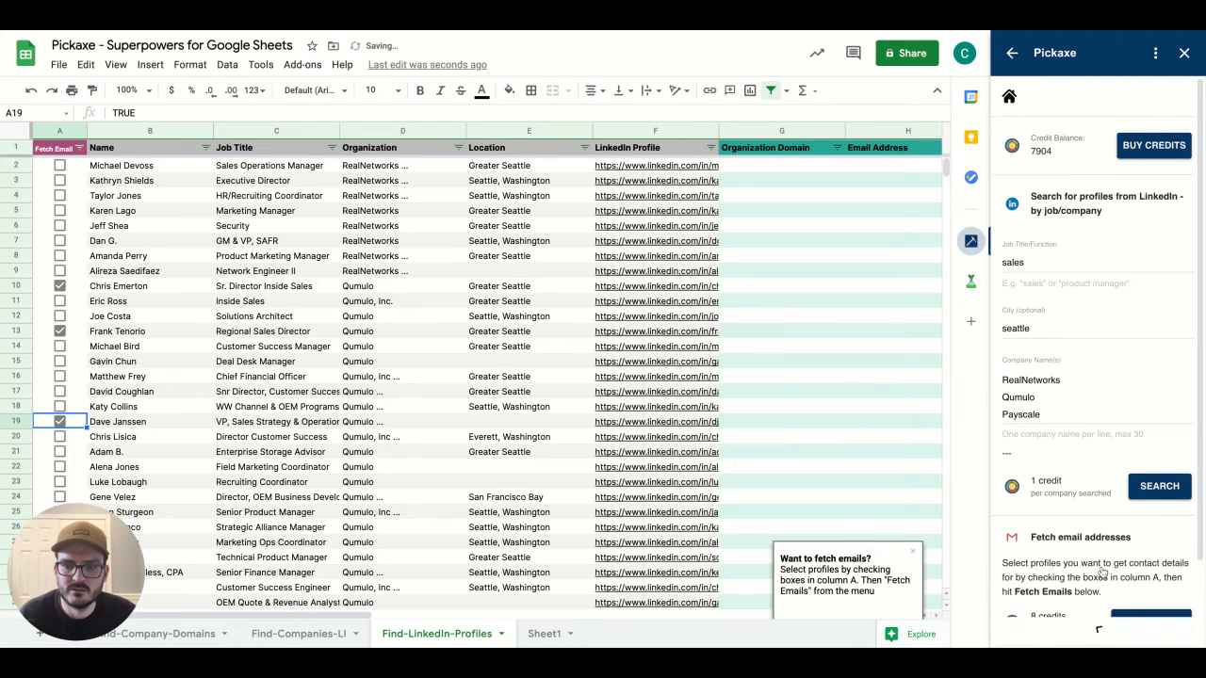
scroll(1130, 608, "down", 1)
left_click(1156, 597)
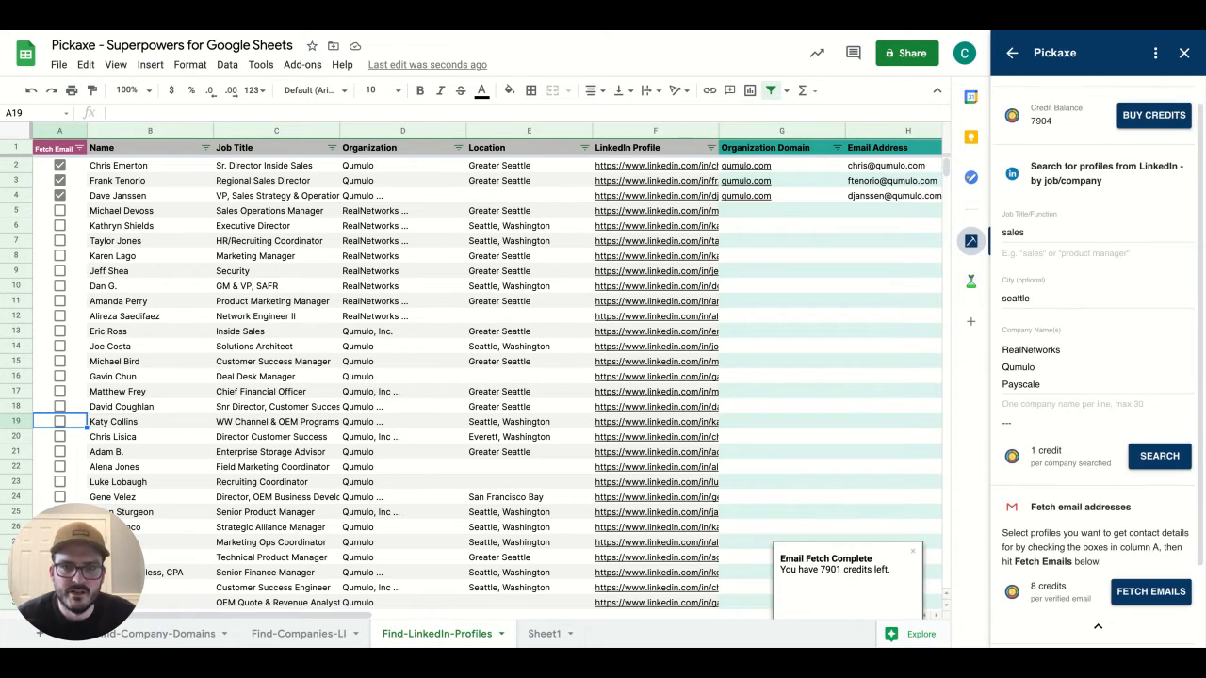
scroll(833, 415, "right", 5)
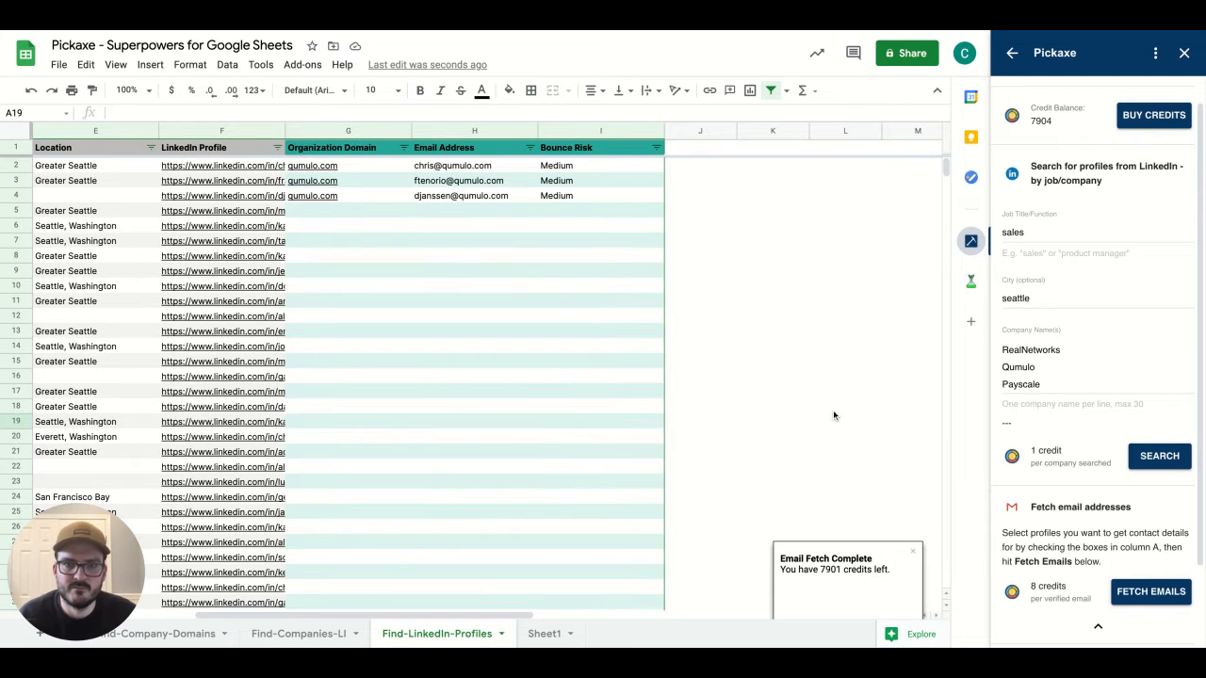
scroll(547, 375, "left", 5)
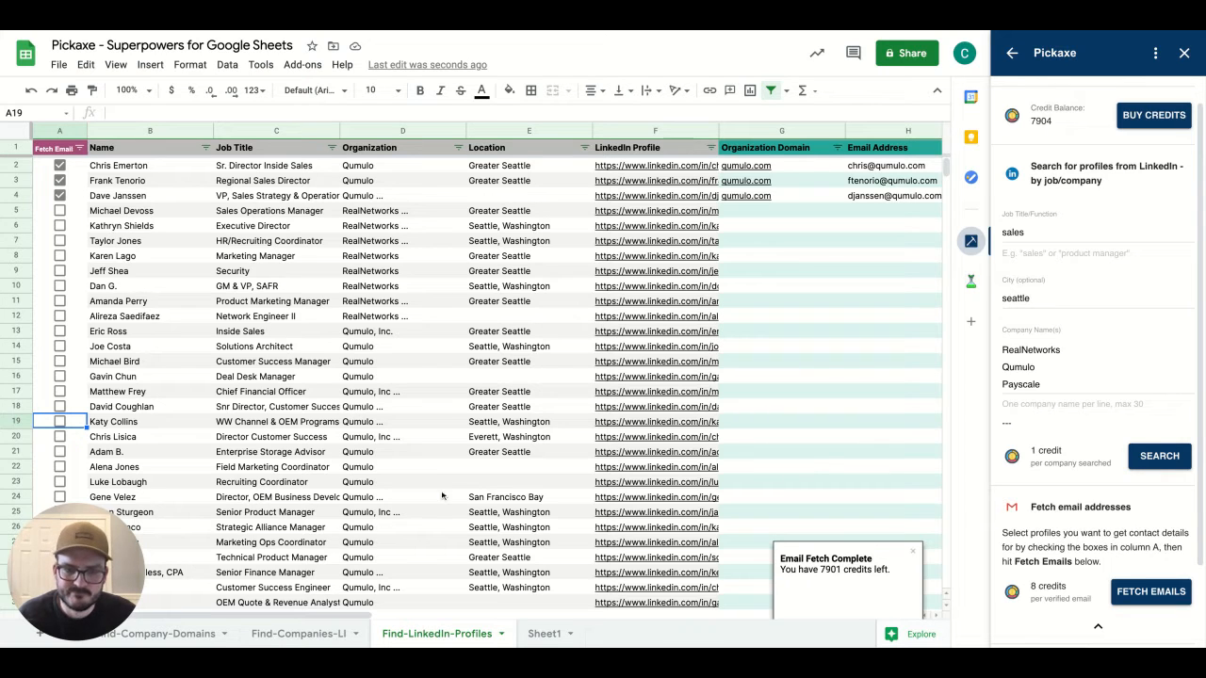
- Return to the Pickaxe home page and open the Find People/Emails templates
left_click(1013, 55)
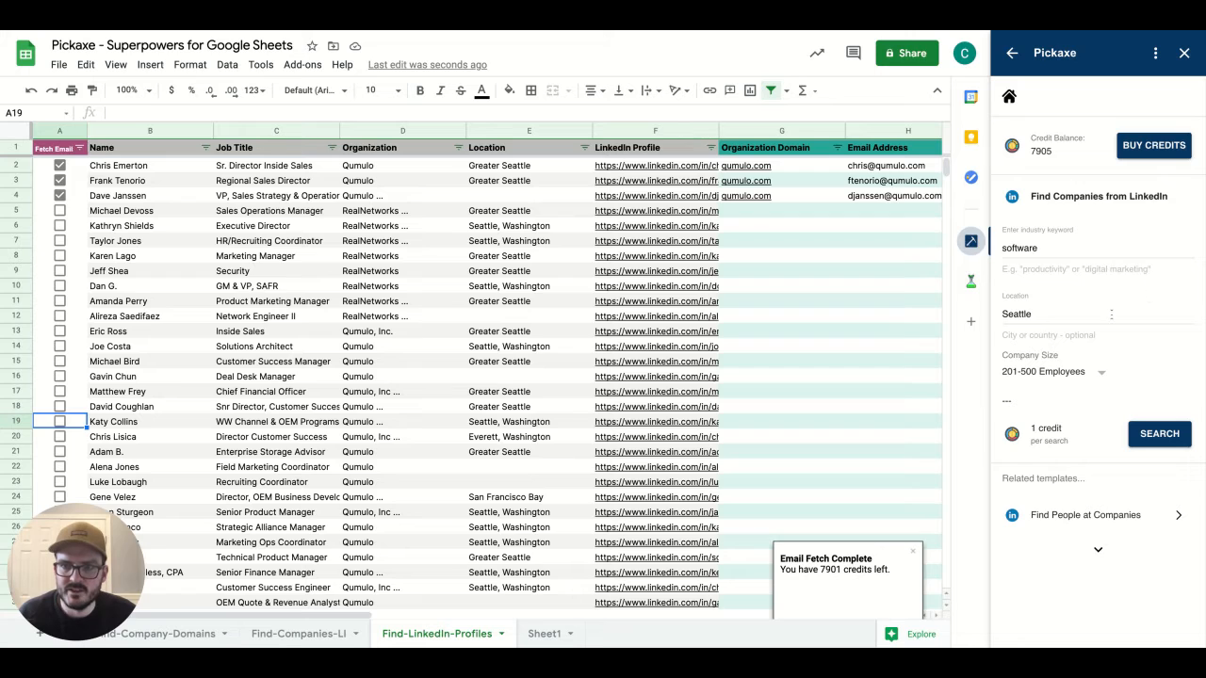
left_click(1010, 99)
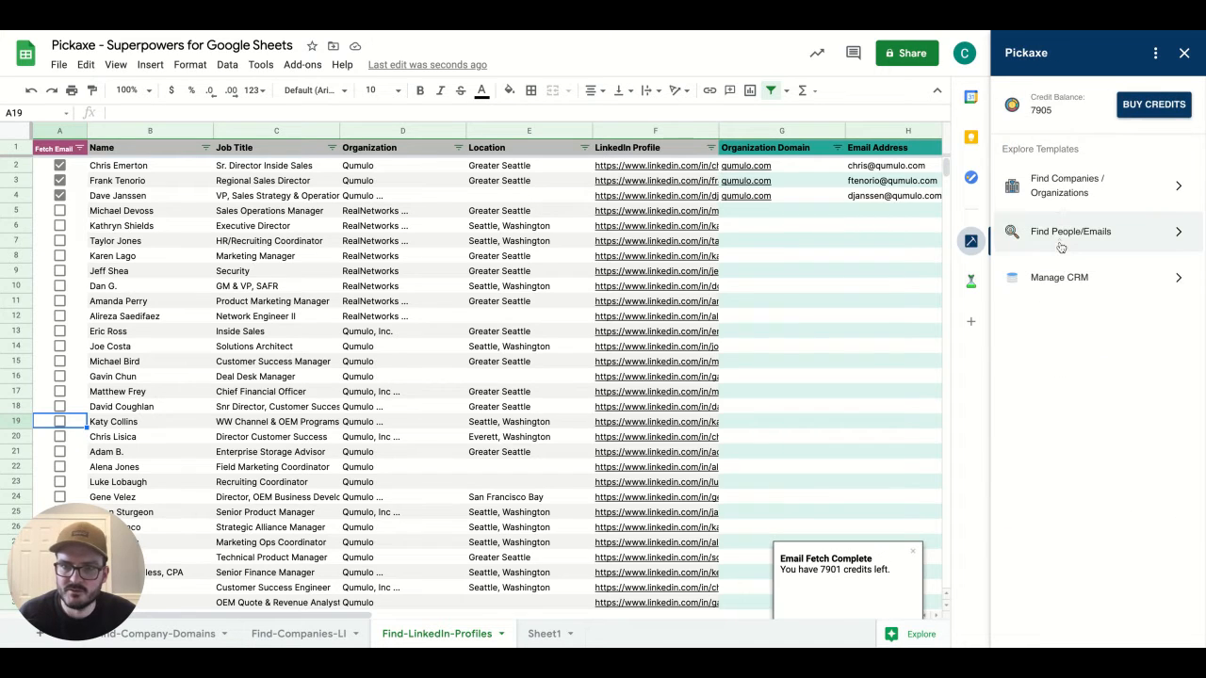
left_click(1060, 242)
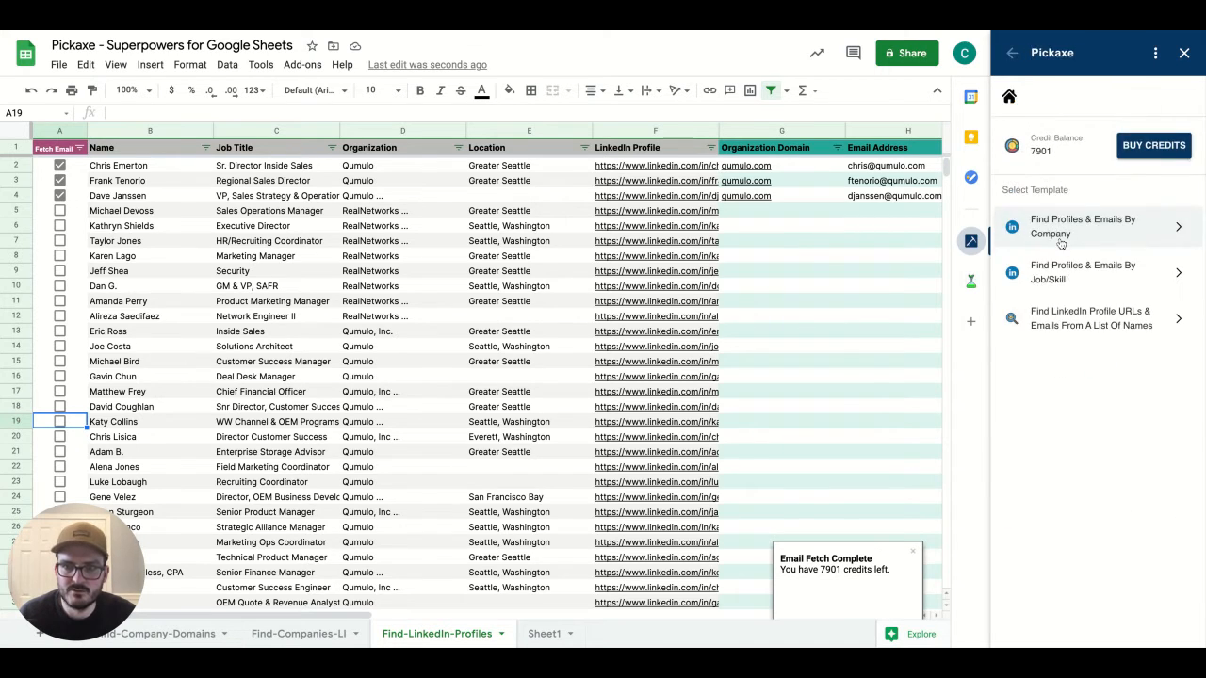
- Open the Find Profiles & Emails By Job/Skill template and enter software engineer as the job title
left_click(1071, 269)
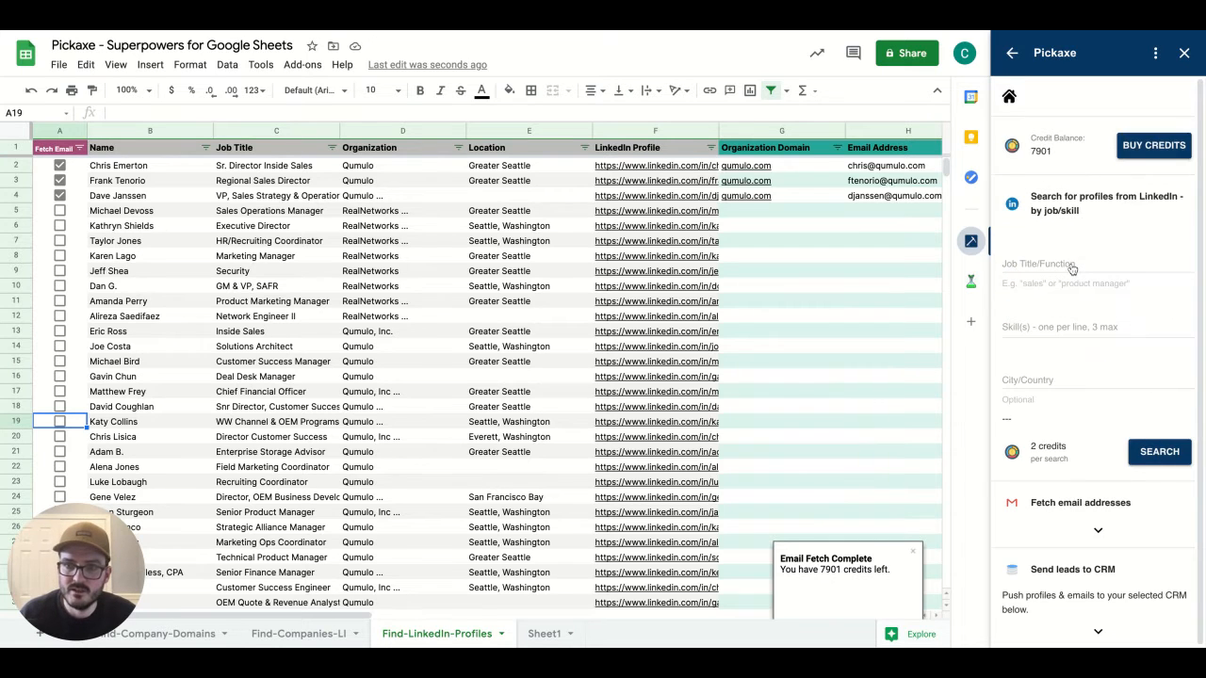
left_click(1060, 264)
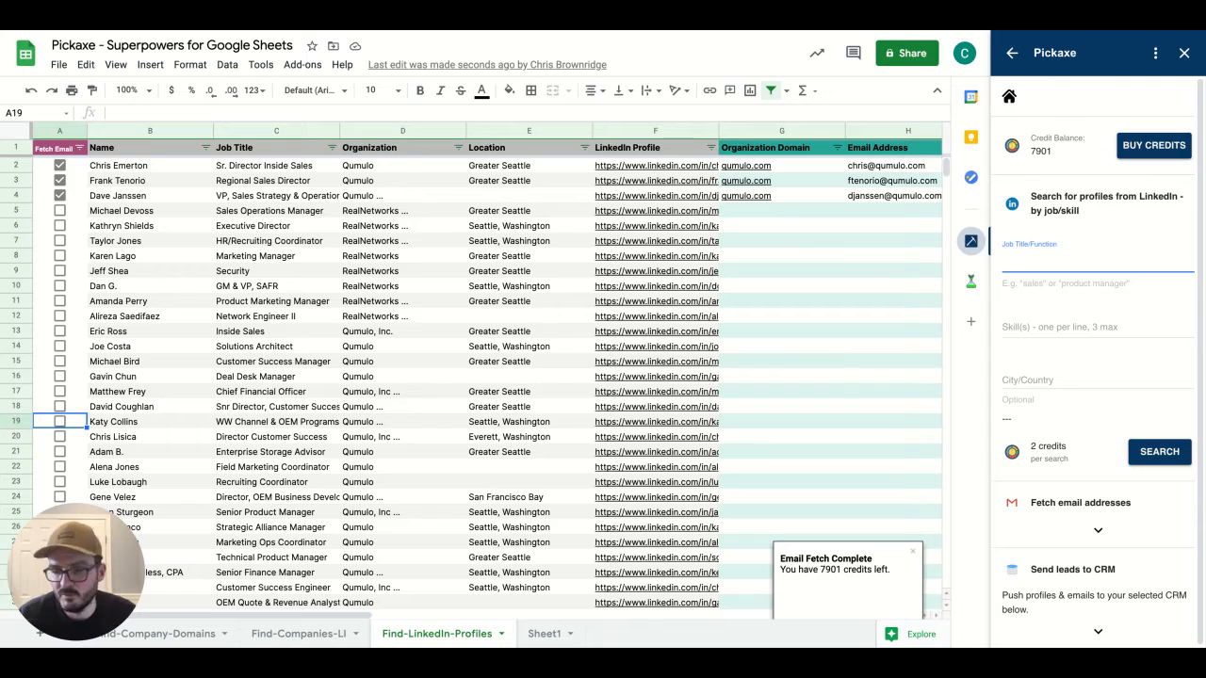
type("software engineer")
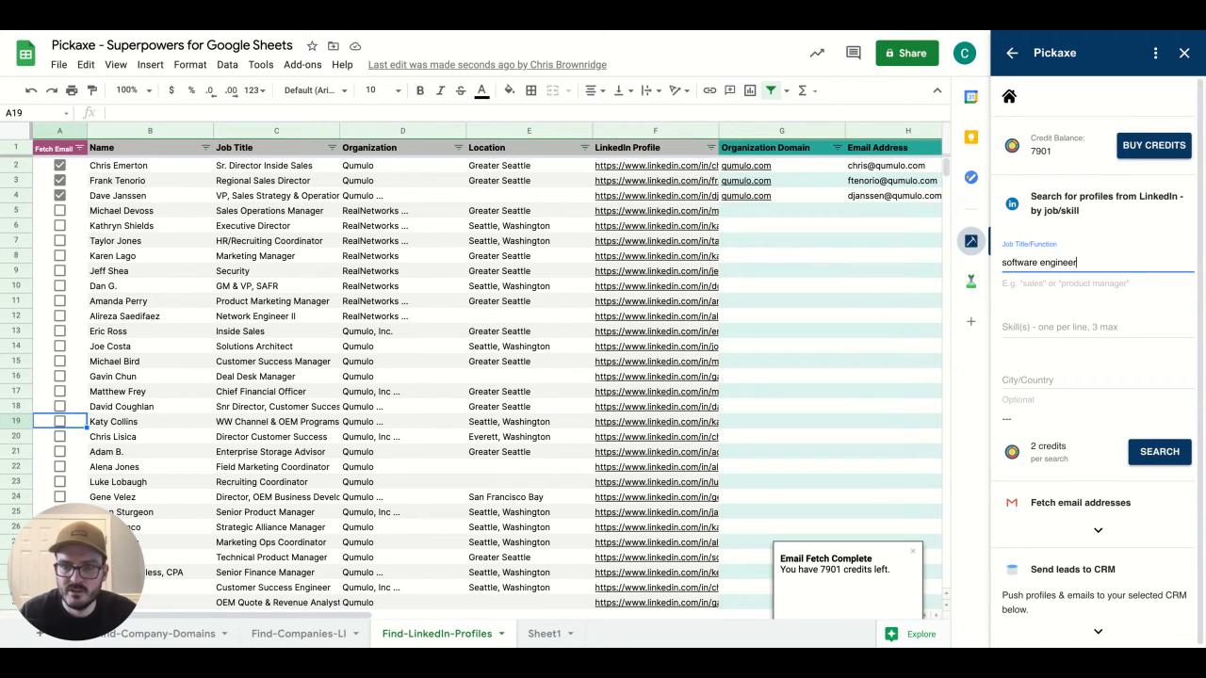
key("Tab")
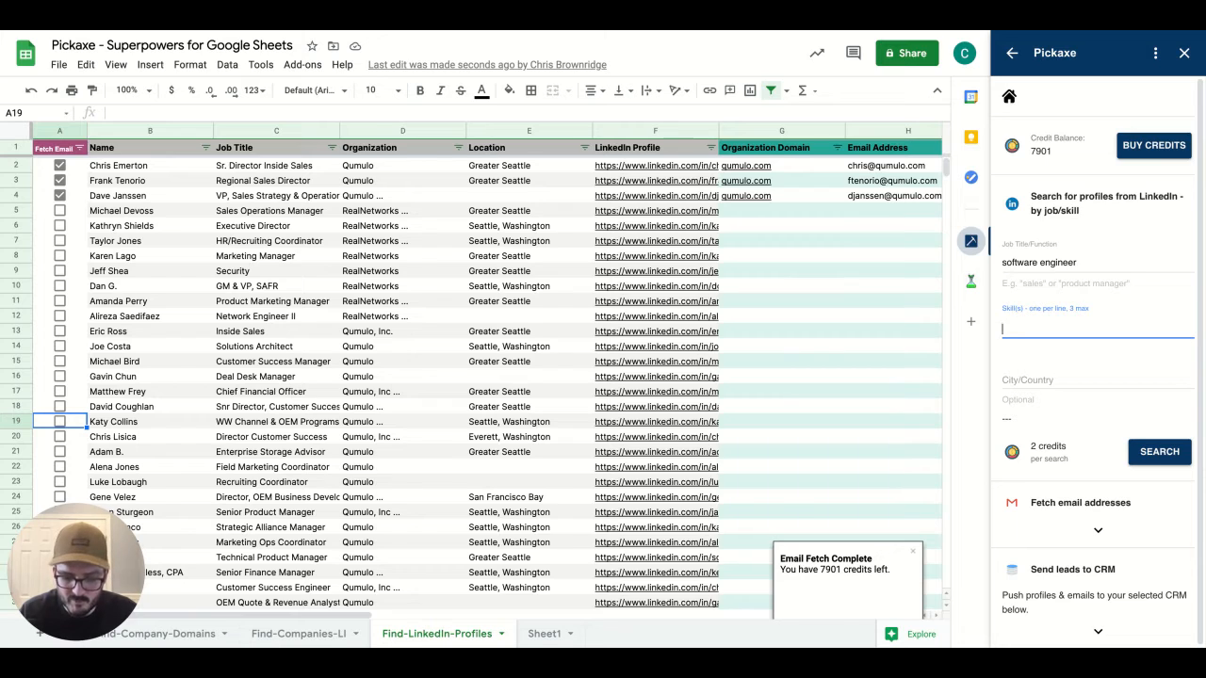
- Add mobile, ios and android as skills, one per line, set the city to seattle, and run the profile search
type("mobile")
key("Return")
type("ios")
key("Return")
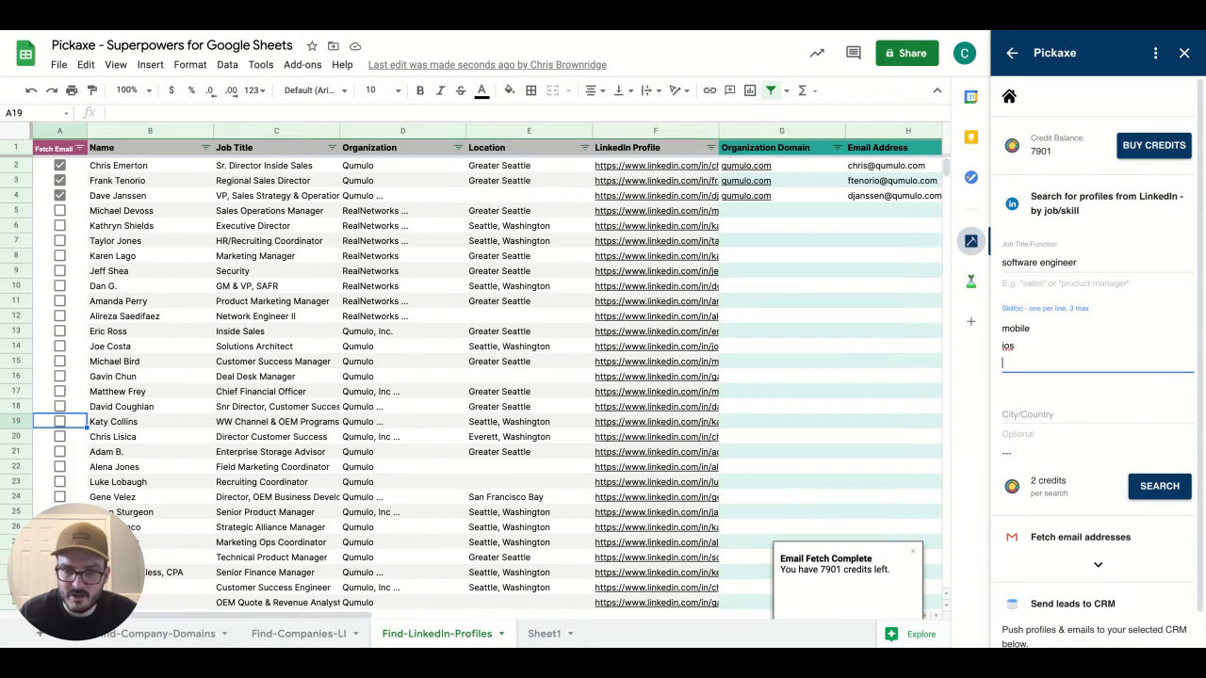
type("android")
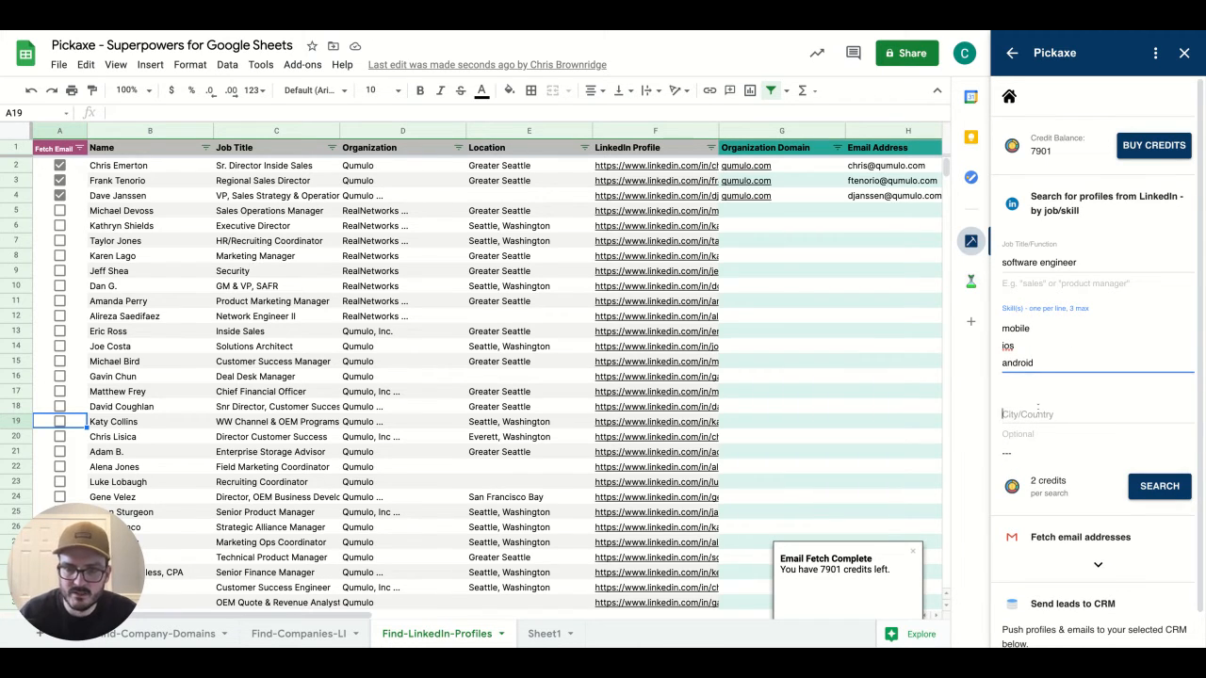
left_click(1037, 409)
type("seattle")
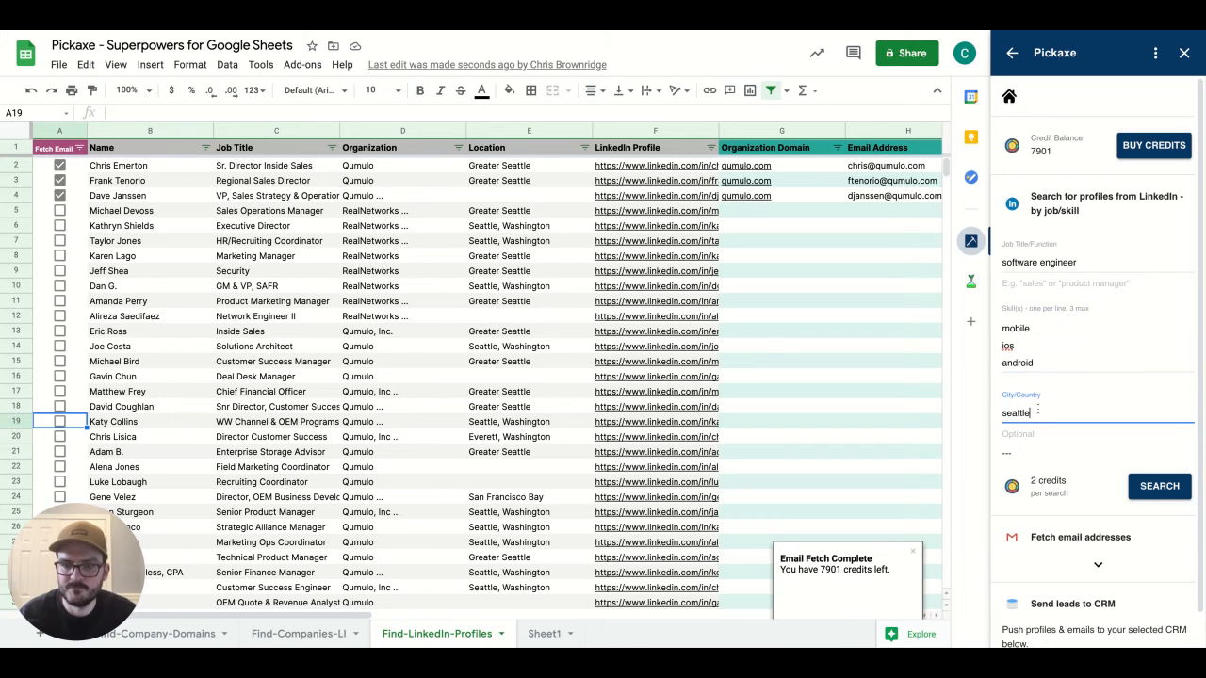
left_click(1148, 494)
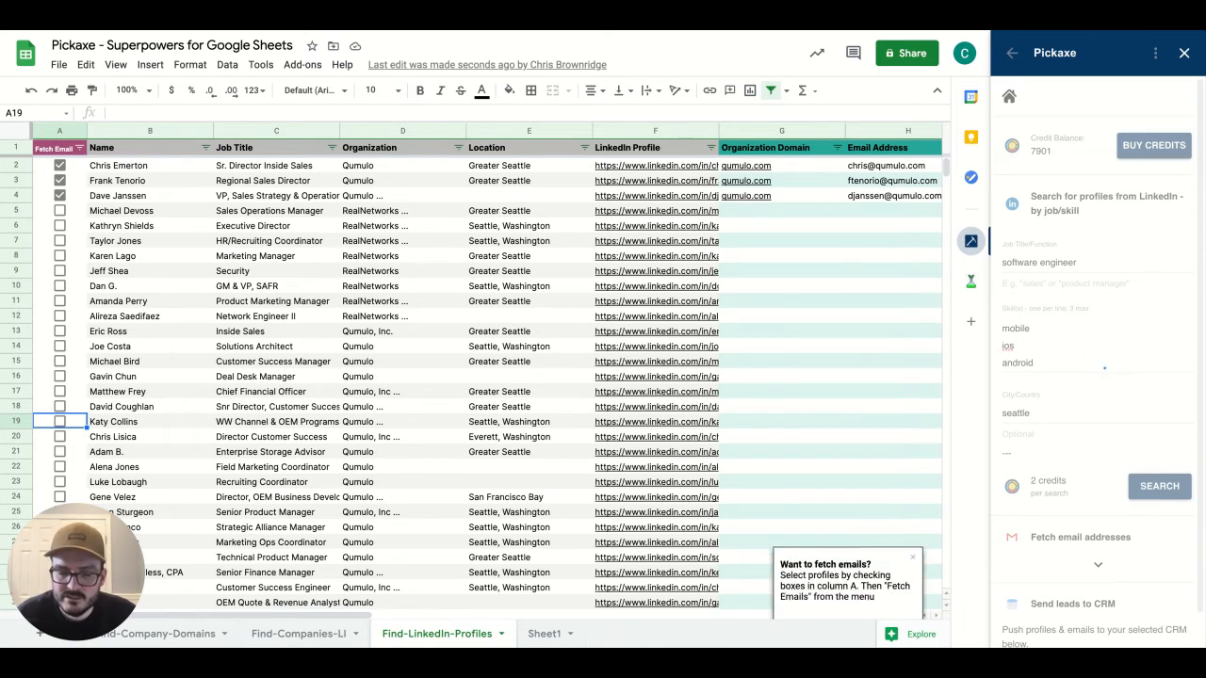
- Look through the list of software engineer profiles with their job titles, organizations and locations
left_click(59, 148)
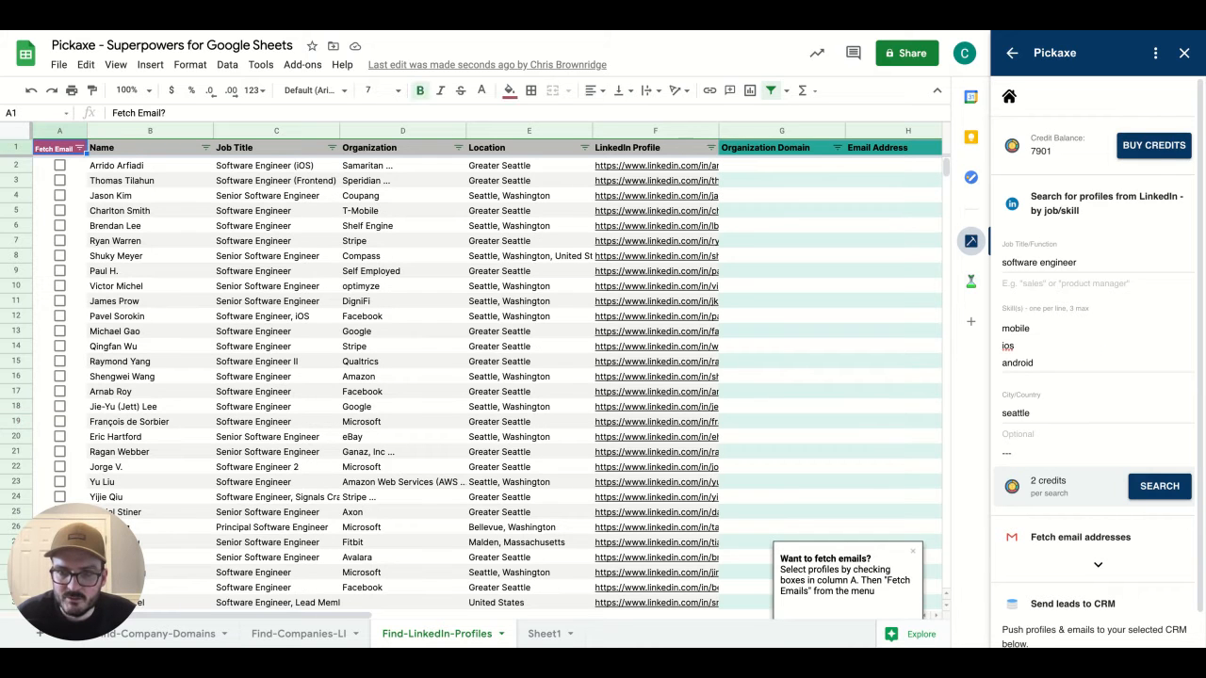
left_click(345, 379)
scroll(312, 411, "down", 10)
scroll(312, 411, "down", 20)
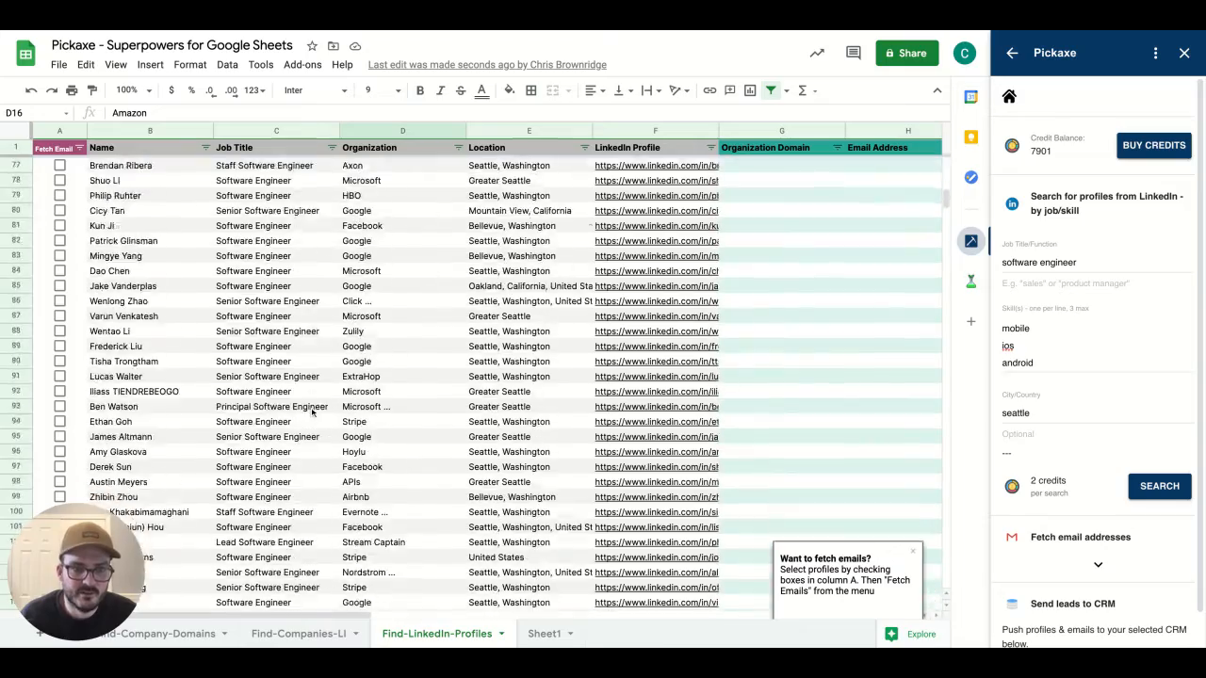
scroll(471, 377, "down", 4)
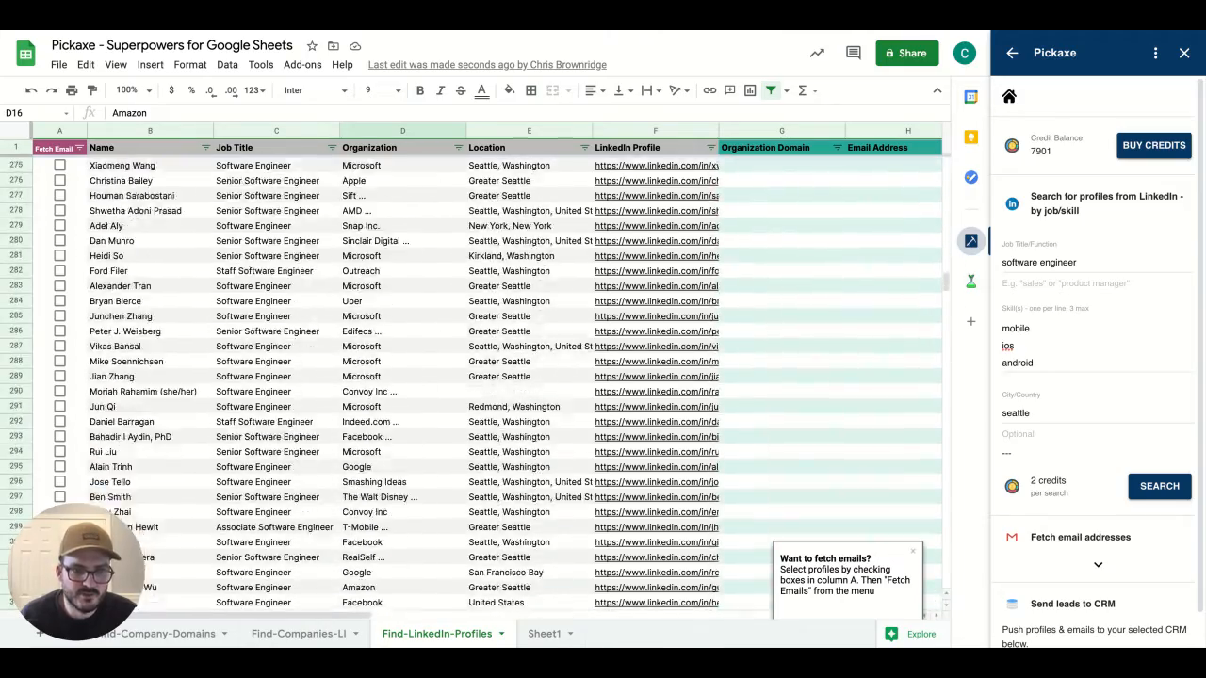
scroll(471, 377, "up", 20)
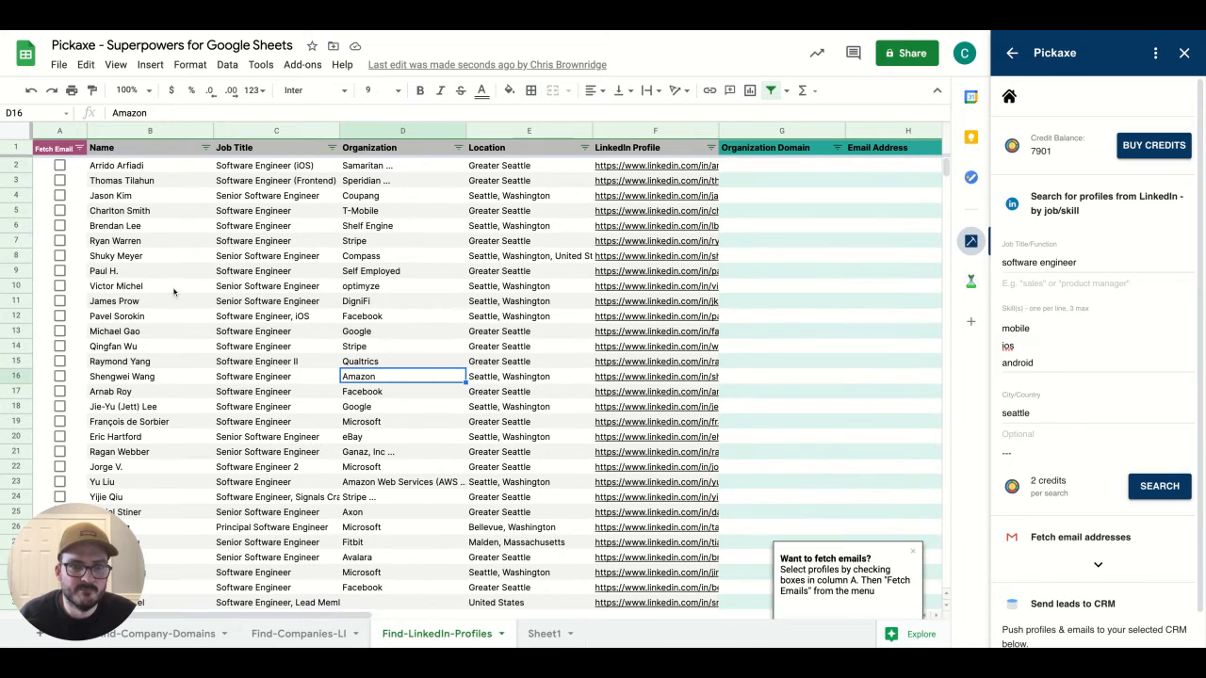
- Mark the Stripe engineer in row 7 and the T-Mobile engineer in row 5 for email fetching
left_click(59, 241)
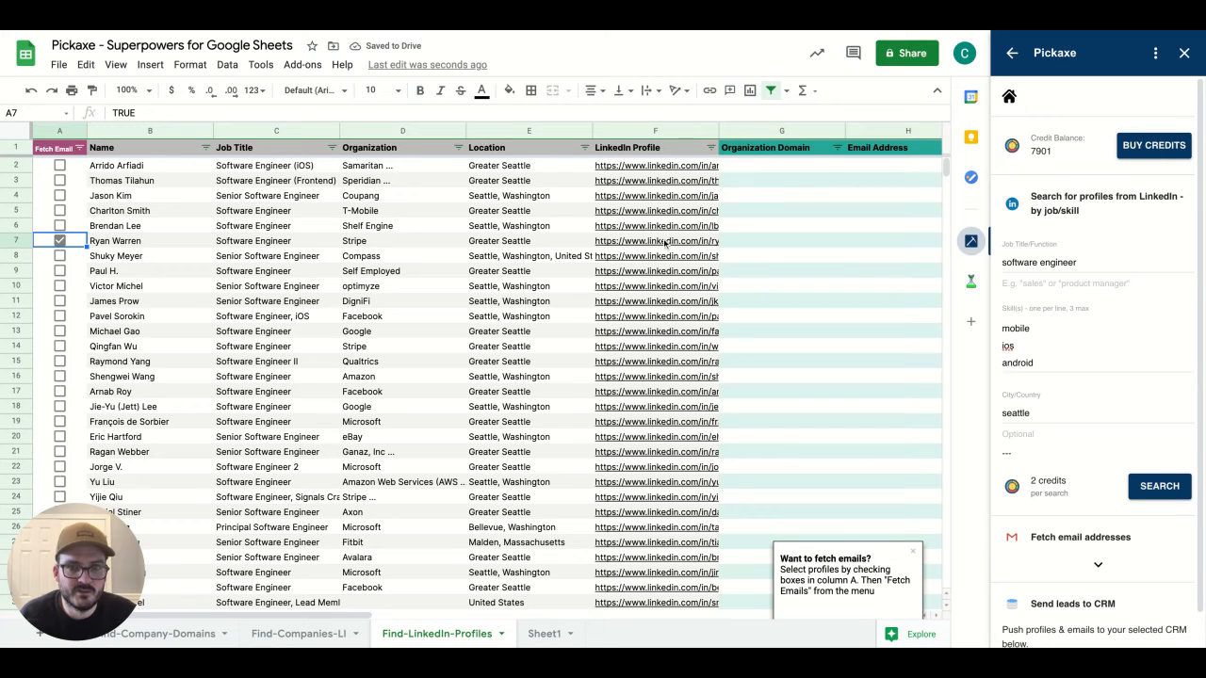
mouse_move(664, 243)
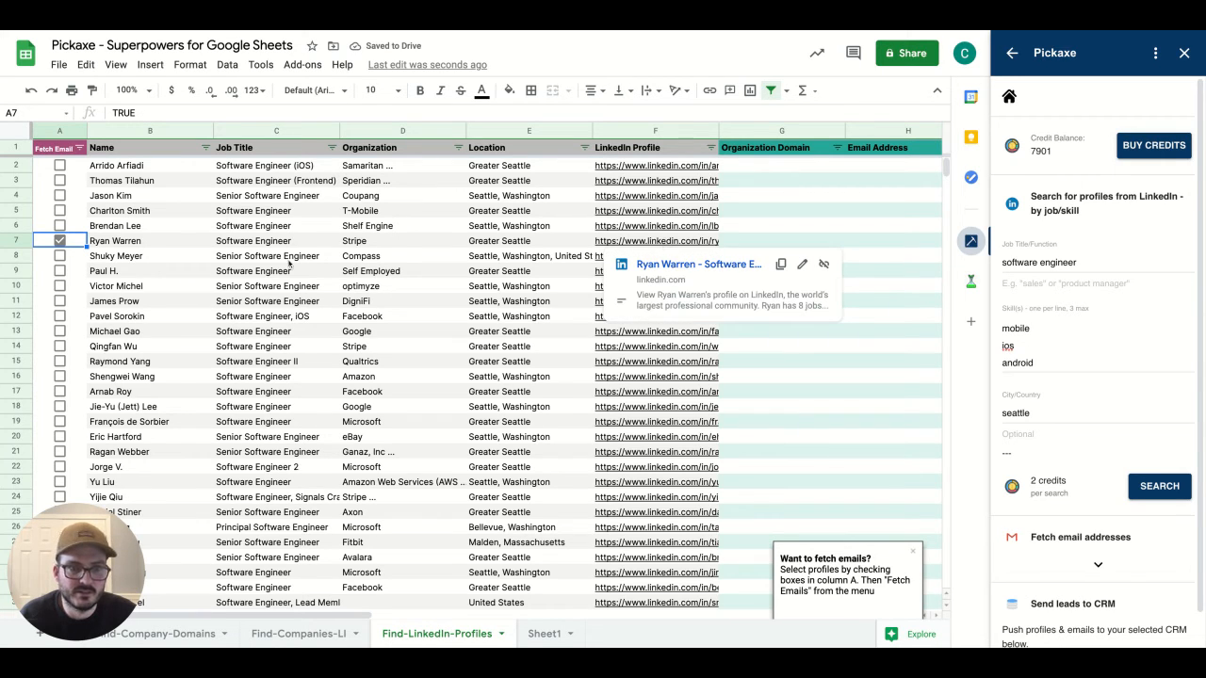
left_click(60, 211)
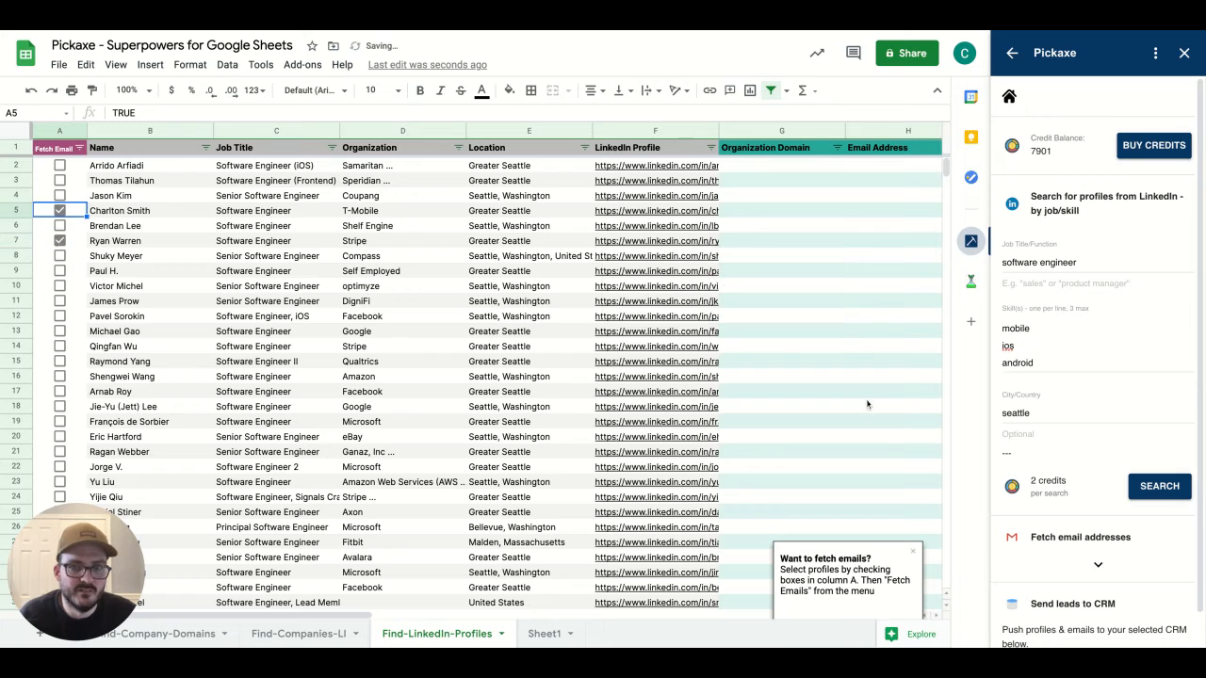
- View the instructions and credit cost for fetching email addresses, and collapse that section again
left_click(1098, 563)
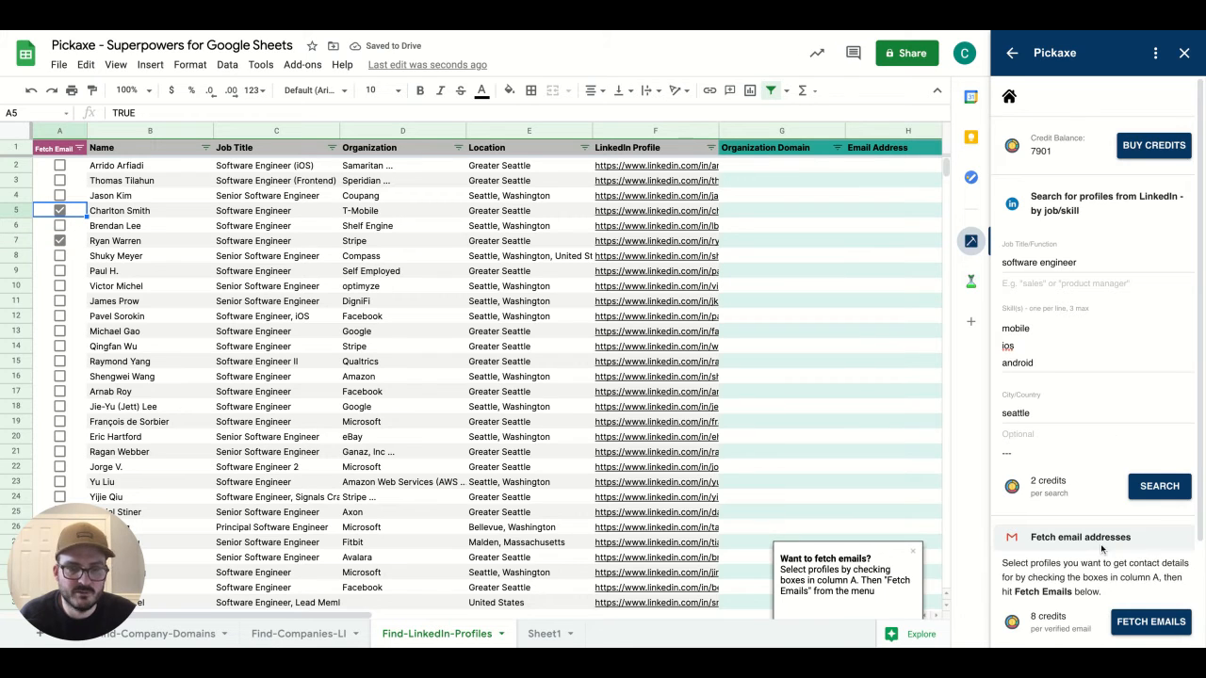
scroll(1101, 550, "down", 3)
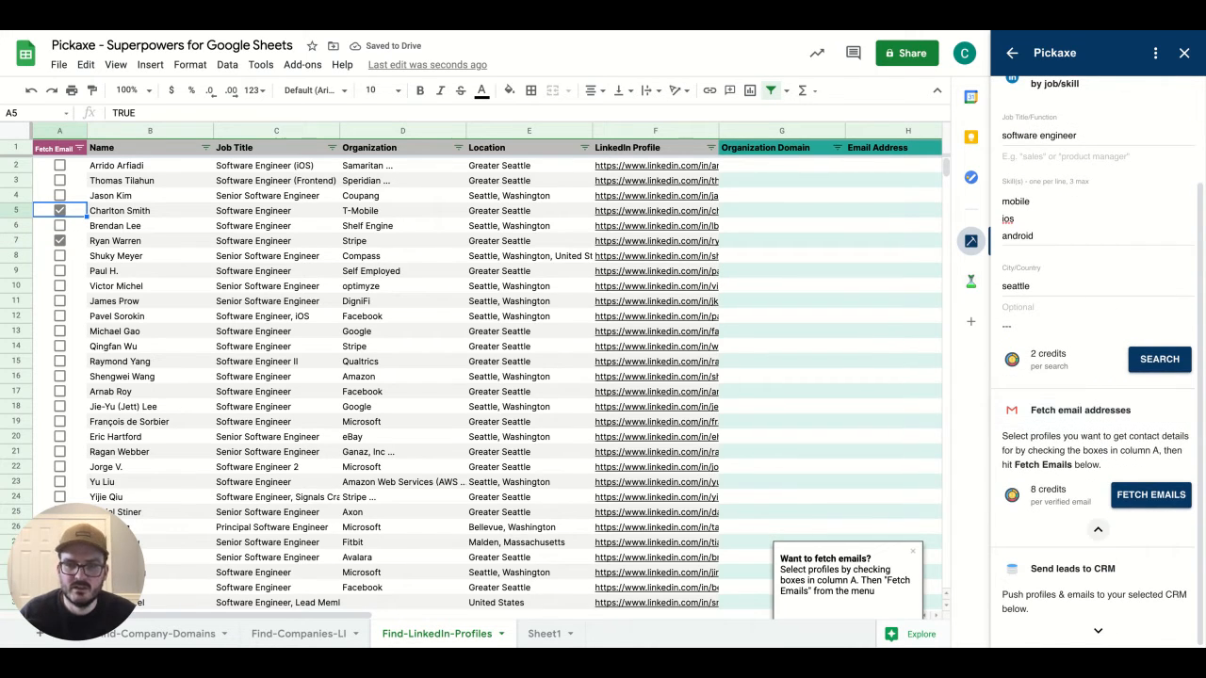
left_click(1098, 531)
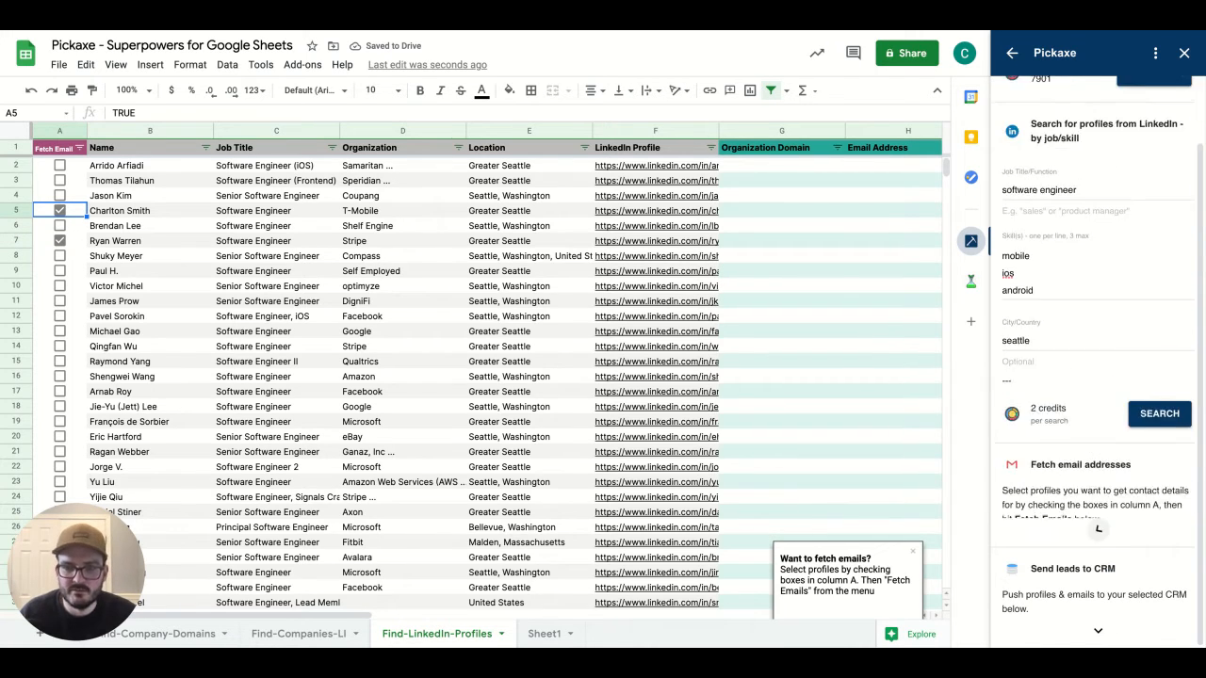
- Show the CRM options for sending leads, open the Copper instructions, and dismiss the email fetch notification
left_click(1102, 627)
scroll(1107, 623, "down", 2)
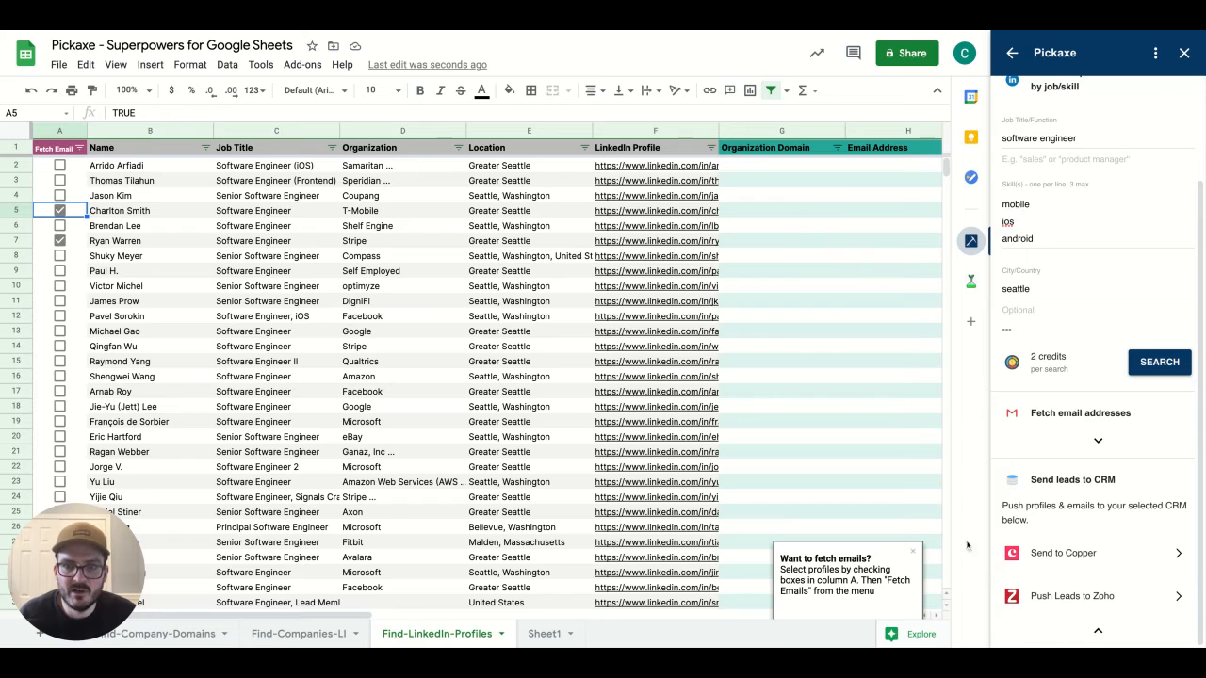
left_click(1068, 564)
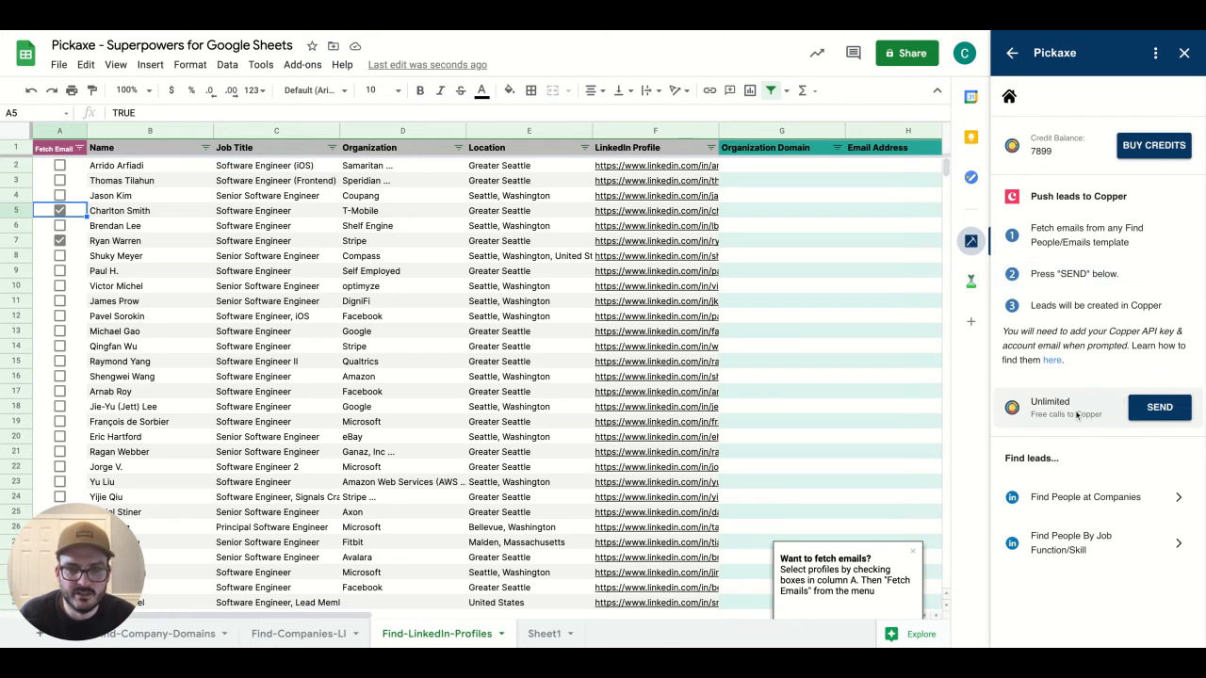
left_click(914, 553)
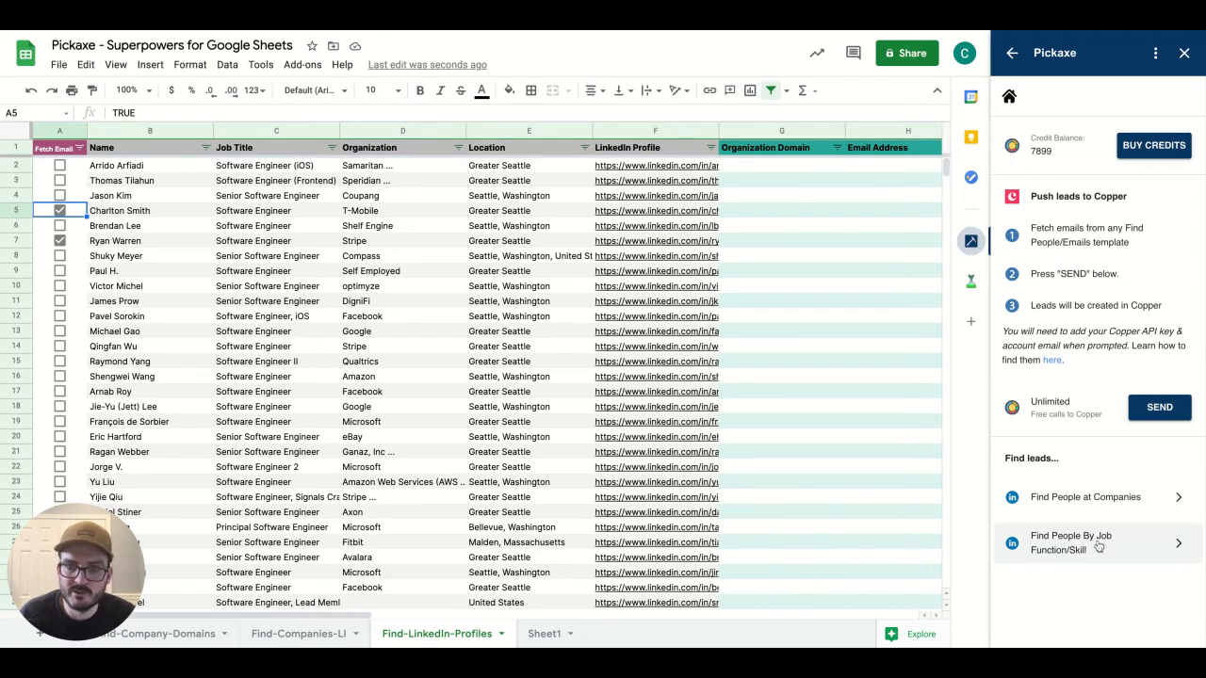
- Open the template for finding URLs from a list of company names and switch to the Find-Company-Domains sheet
left_click(1010, 96)
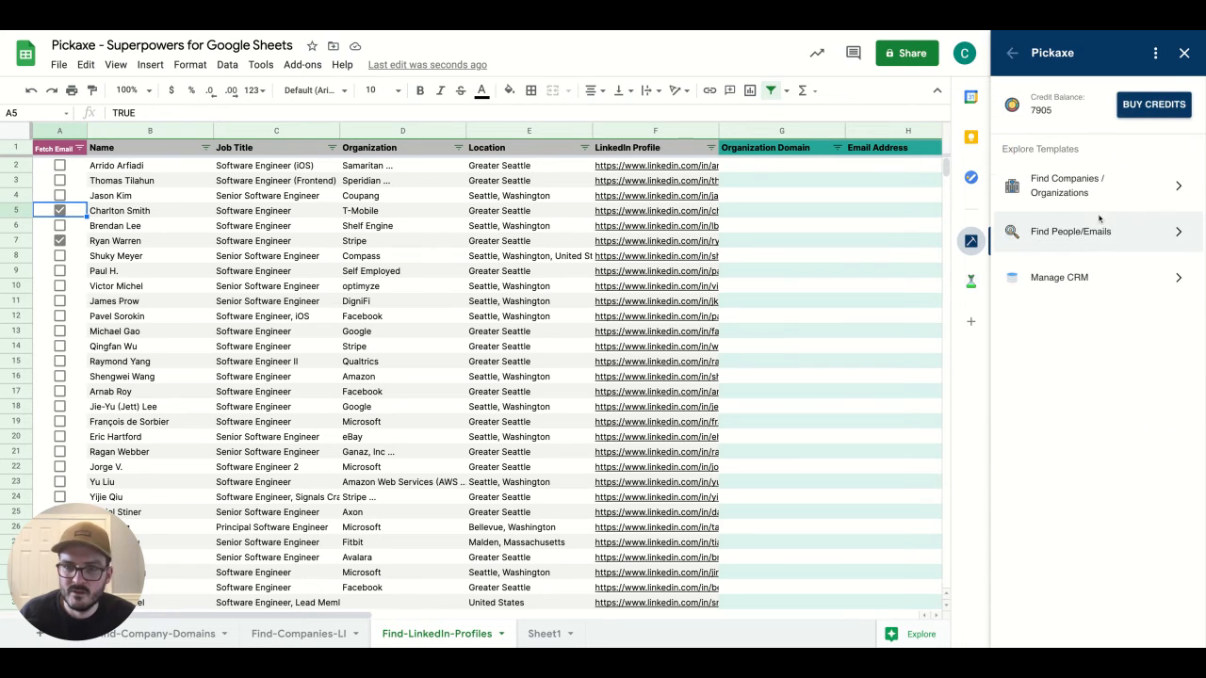
left_click(1085, 237)
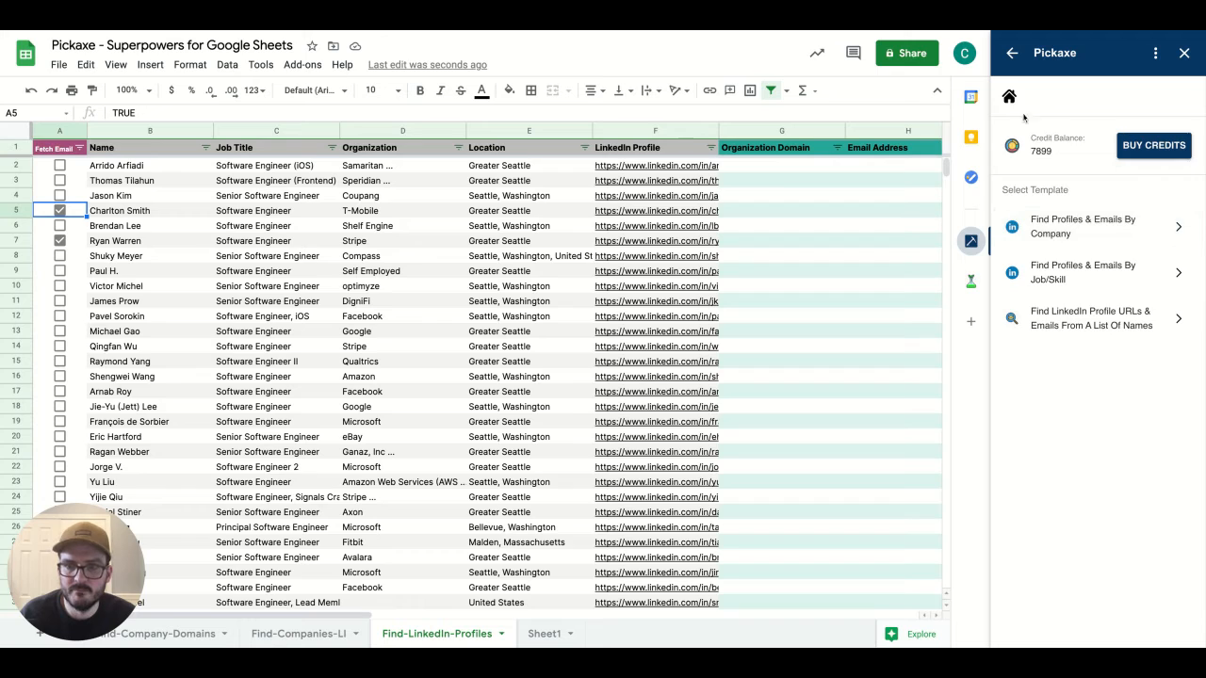
left_click(1009, 97)
left_click(1074, 196)
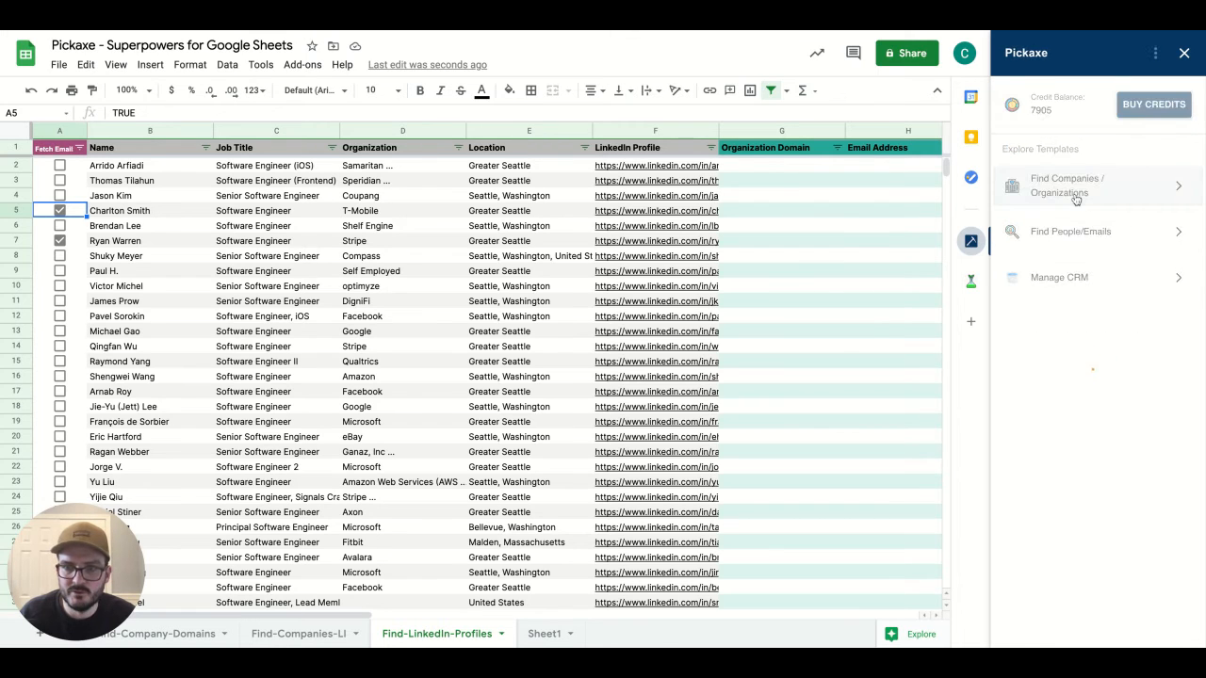
left_click(1066, 280)
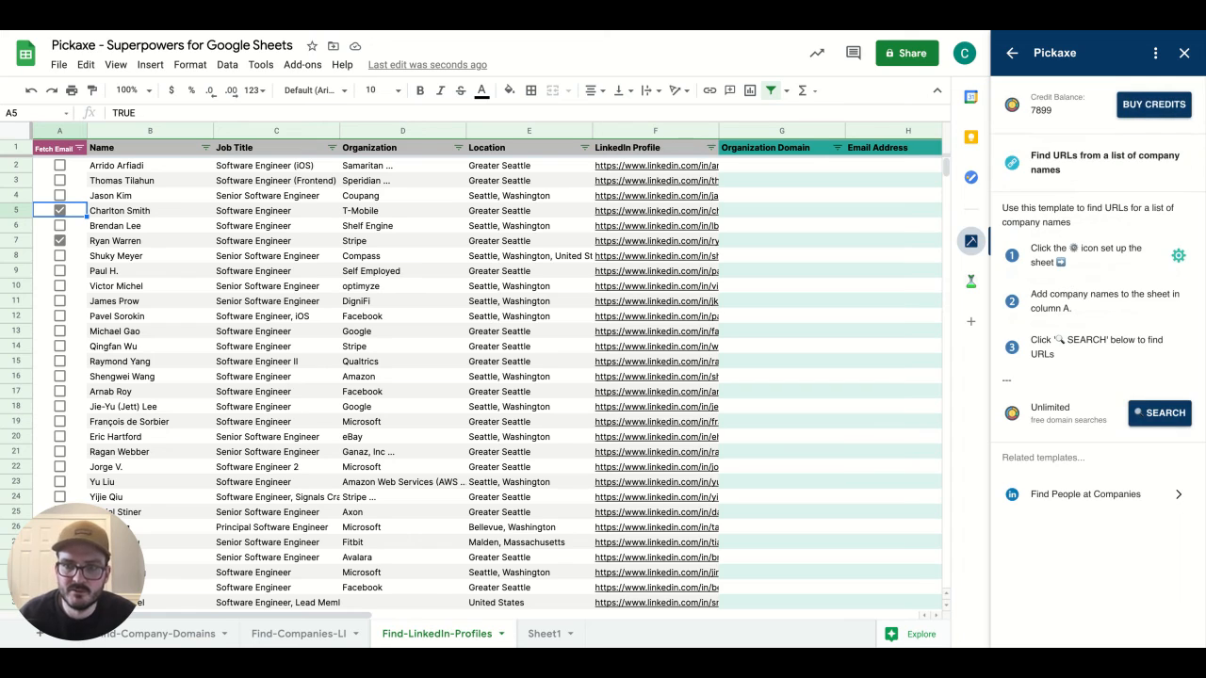
left_click(190, 636)
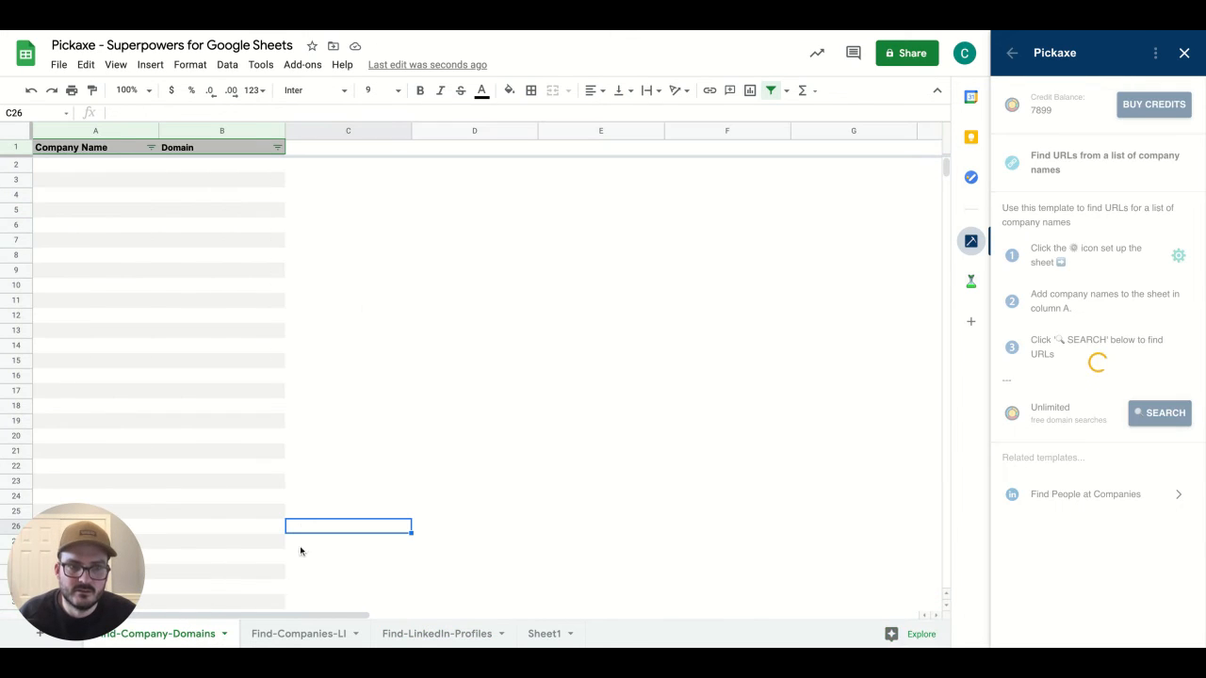
- Enter Qumulo, Payscale and Smartsheet in the Company Name column, starting in cell A2
left_click(121, 168)
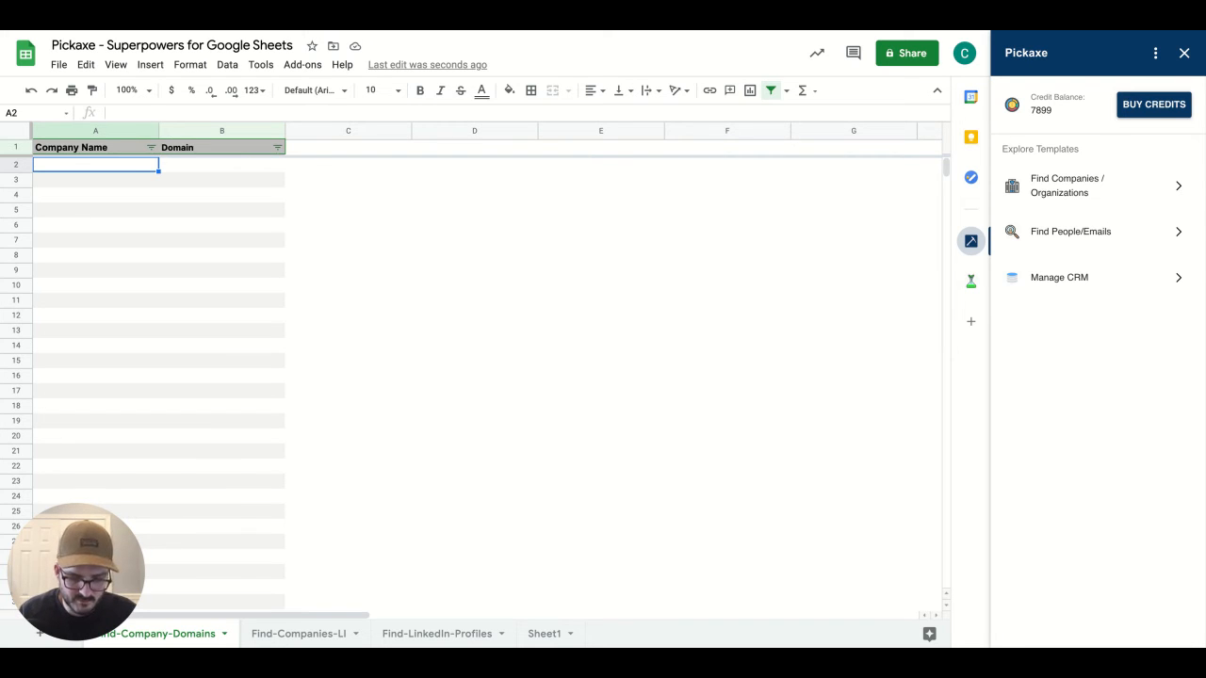
type("Qumulo")
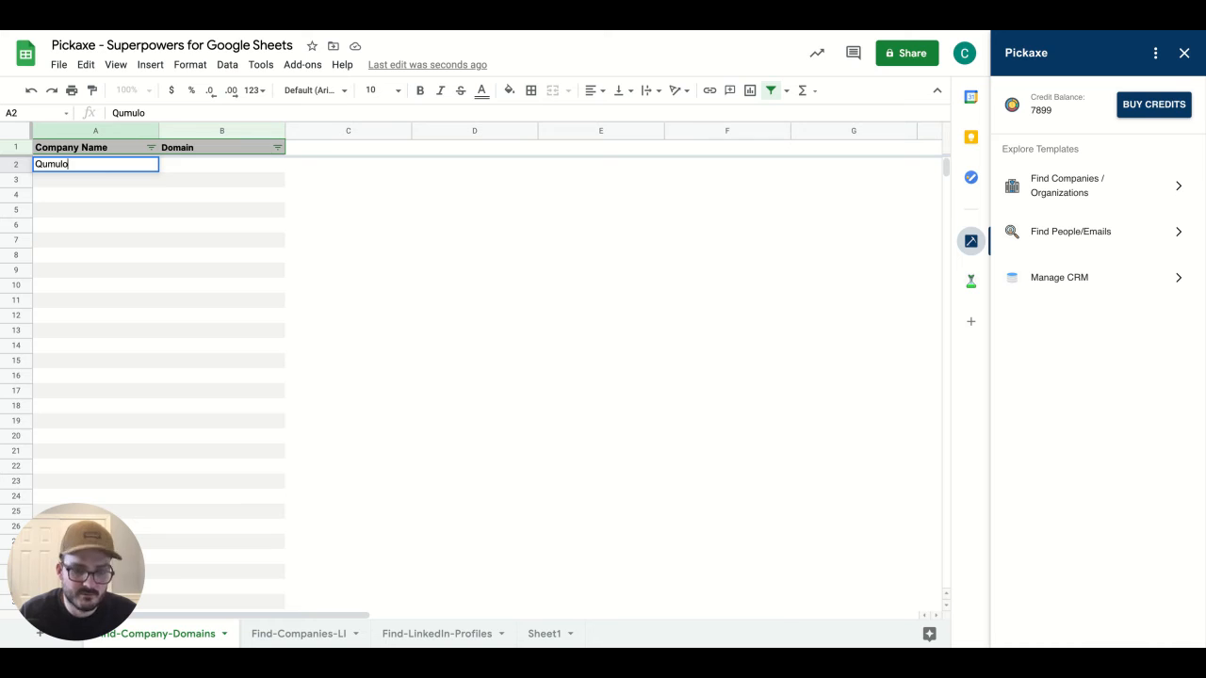
key("Return")
type("Payscale")
key("Return")
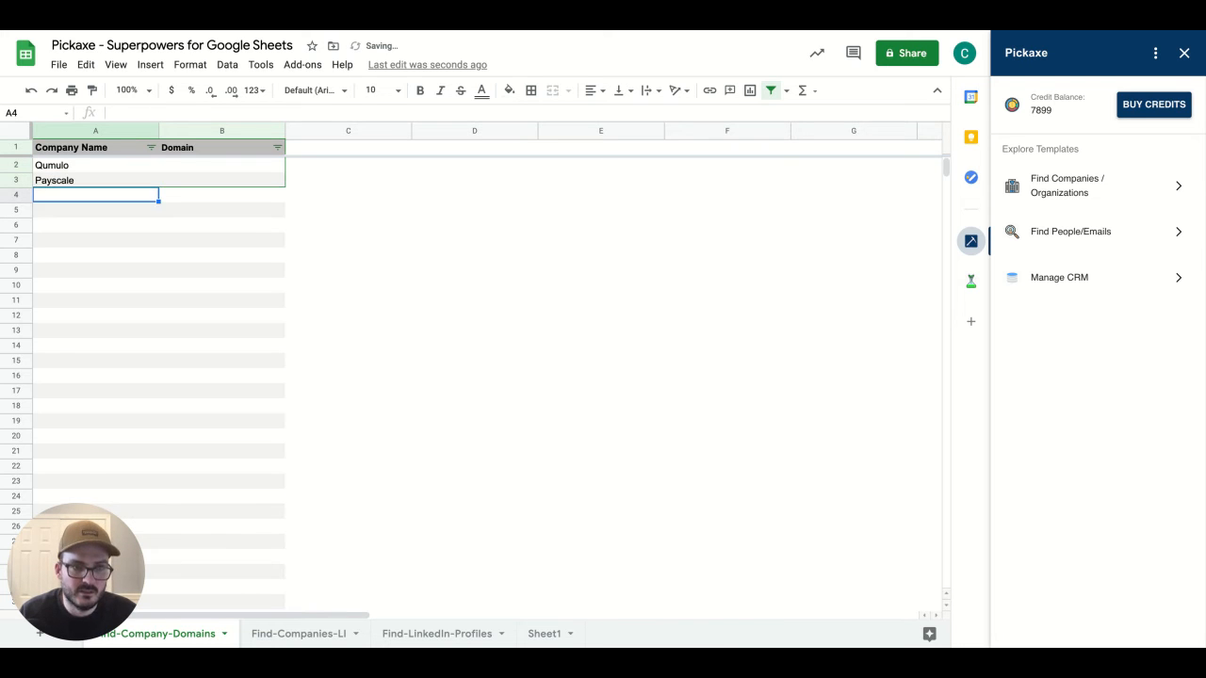
type("Smartsheet")
key("Return")
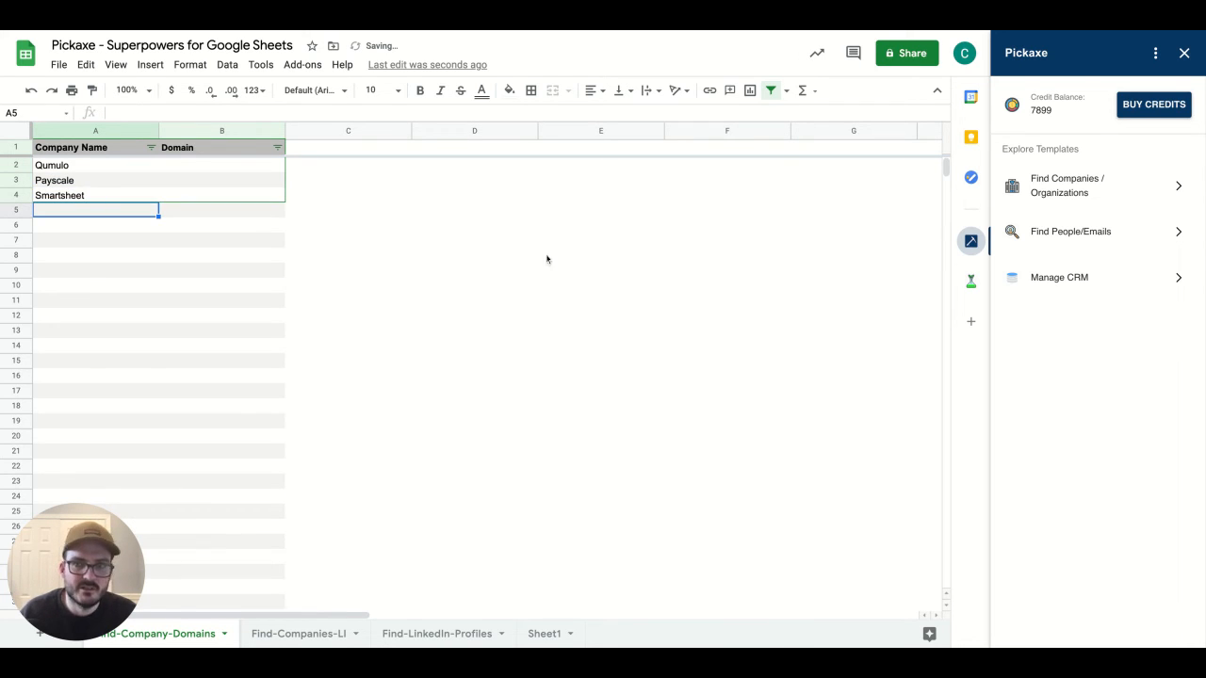
- Reopen the template for finding URLs from company names and run the domain search on the listed companies
left_click(1080, 199)
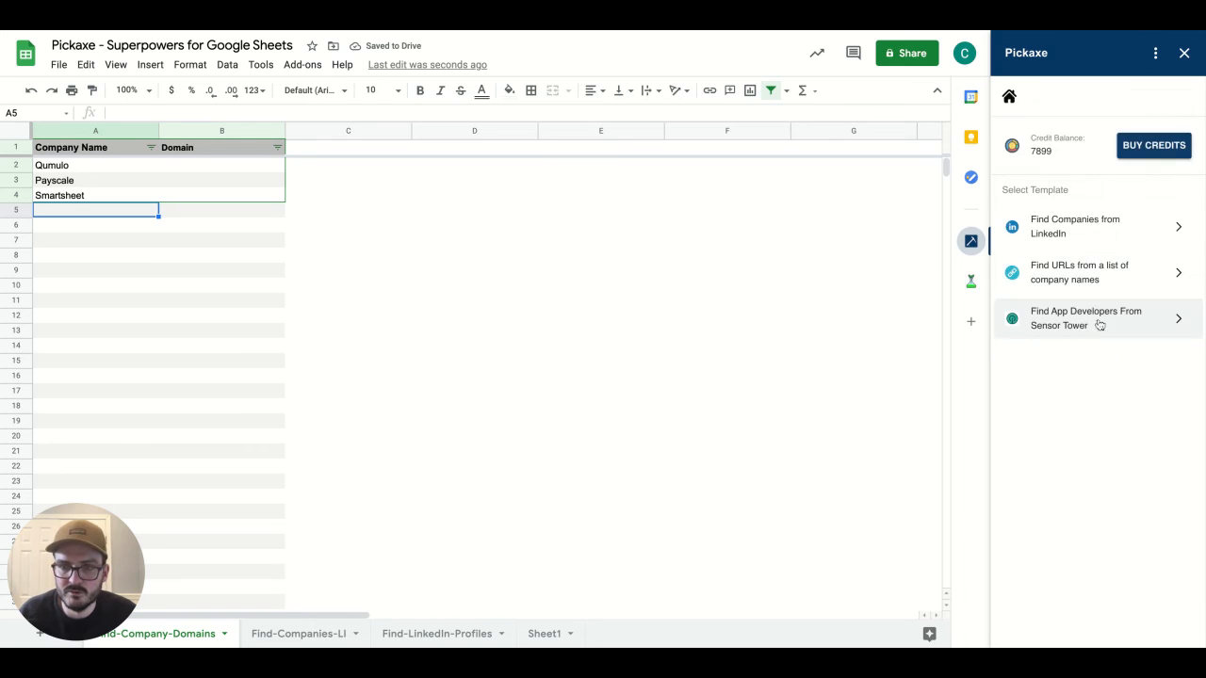
left_click(1074, 276)
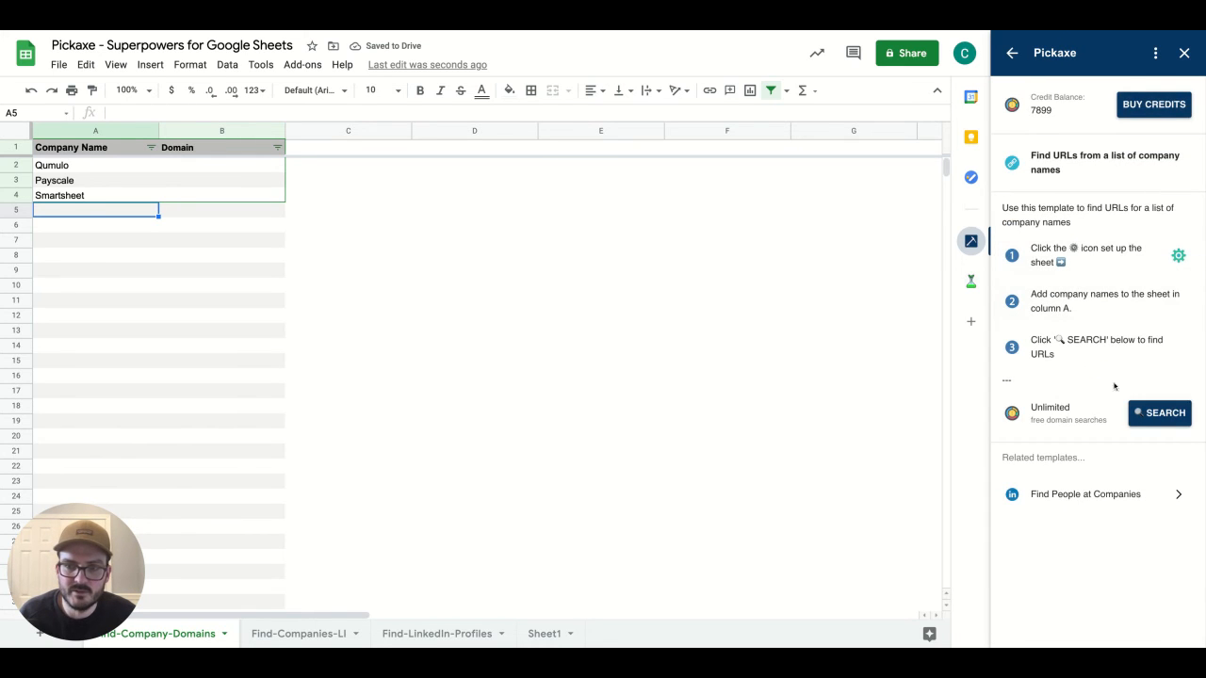
left_click(1159, 415)
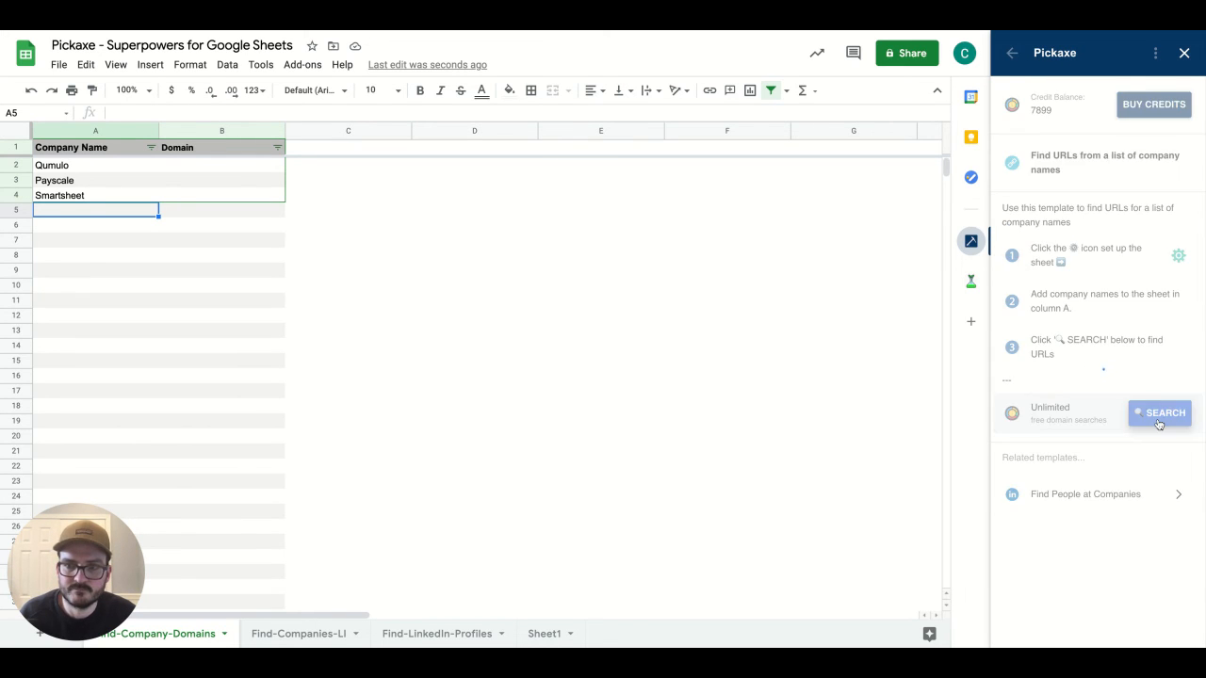